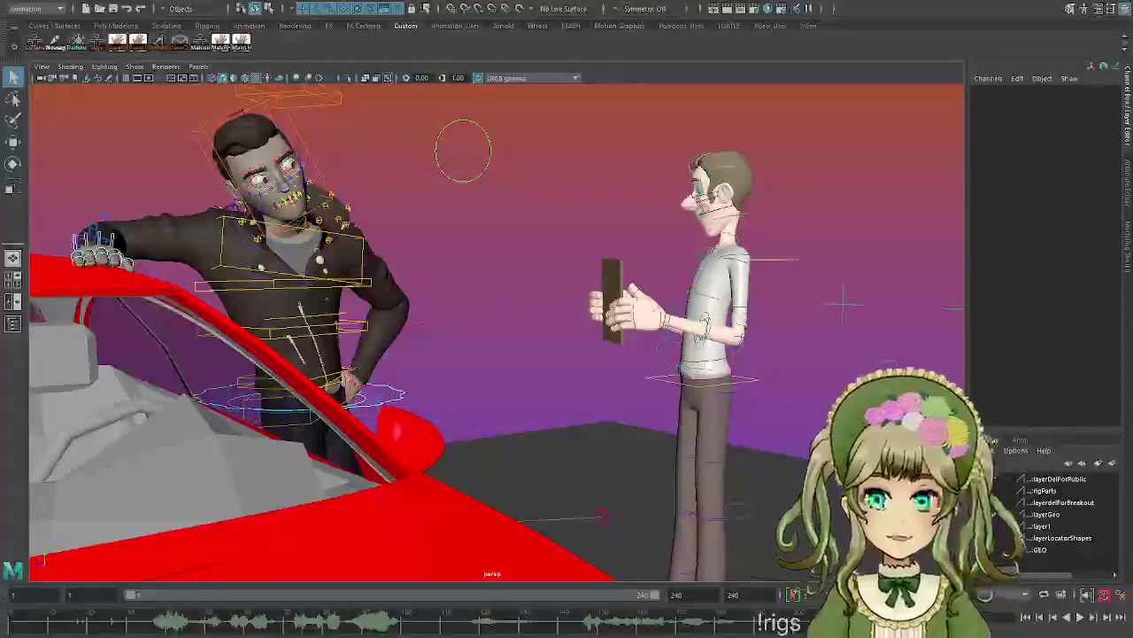
Play the animation from near its start and scrub through the opening frames to review both characters' poses.
left_click(47, 627)
key("alt+v")
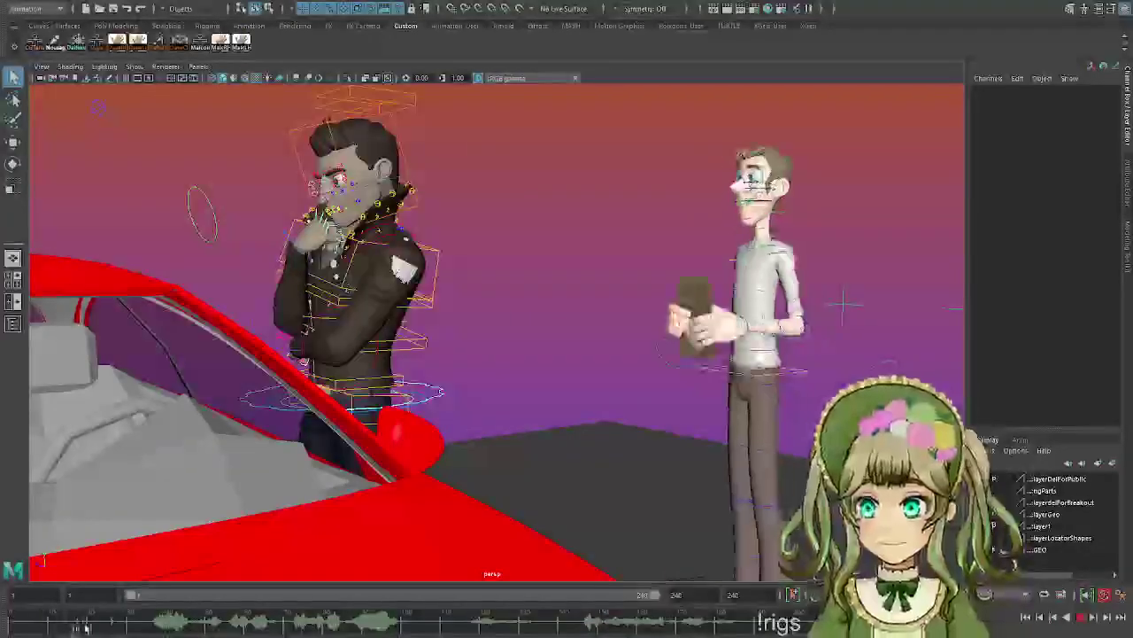
left_click_drag(118, 626, 178, 623)
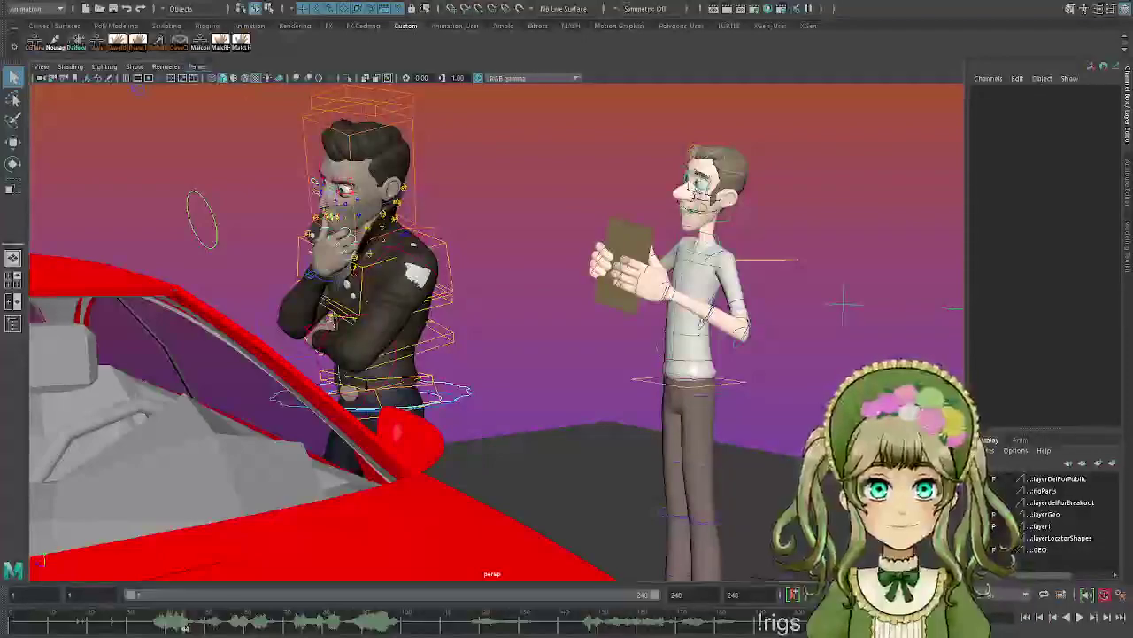
Review the animation through the shot camera up to frame 50, and return to the perspective view.
left_click(206, 69)
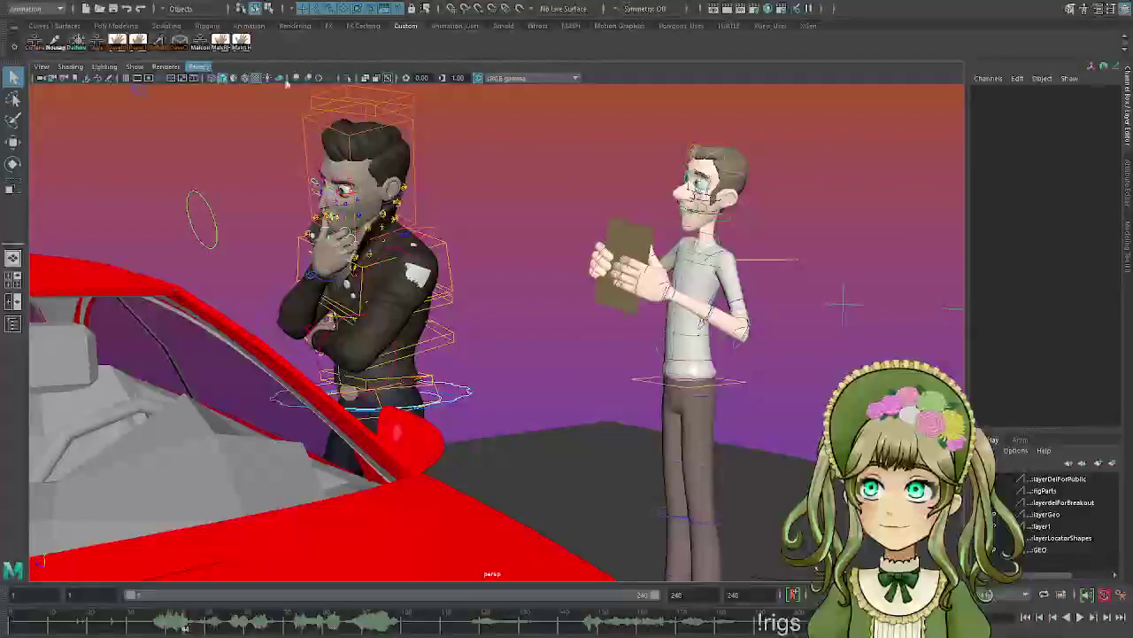
left_click(353, 89)
left_click_drag(139, 628, 208, 627)
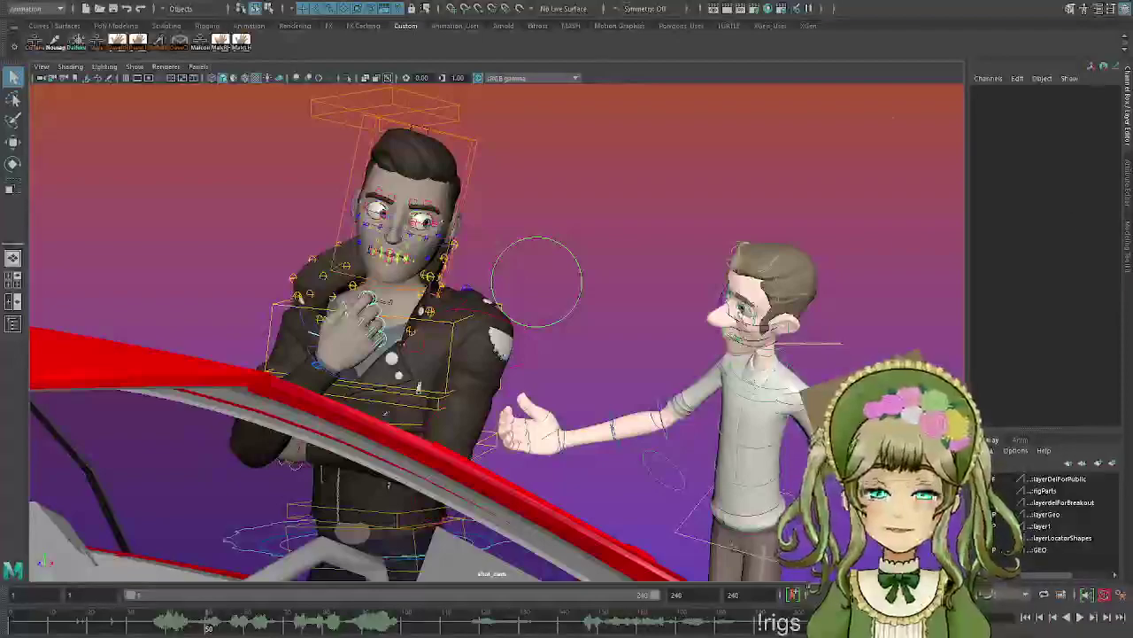
left_click(200, 69)
left_click(329, 82)
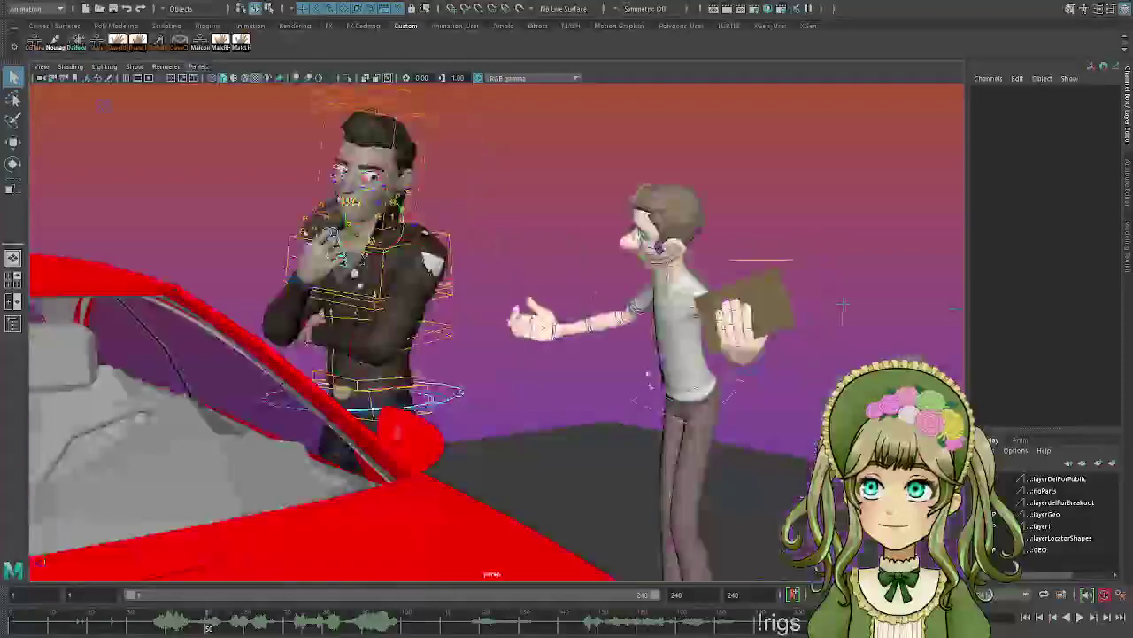
Try rotating the slim character's upper spine control at frame 50, and undo the rotation.
left_click_drag(732, 407, 695, 400, "alt")
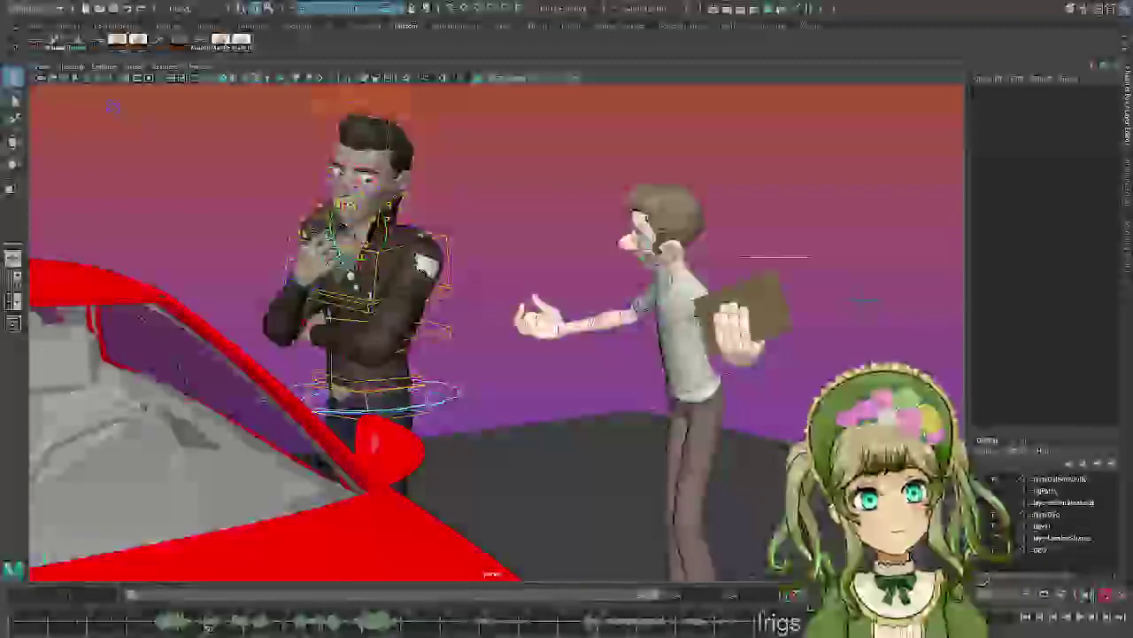
left_click_drag(789, 387, 591, 377, "alt")
middle_click_drag(591, 377, 655, 375, "alt")
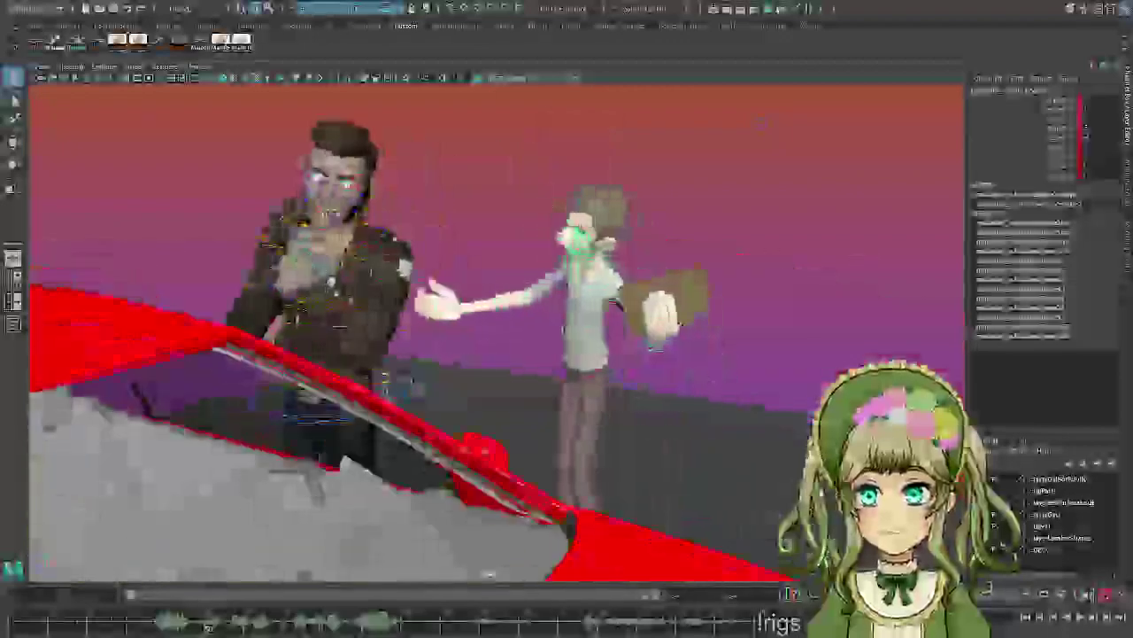
key("e")
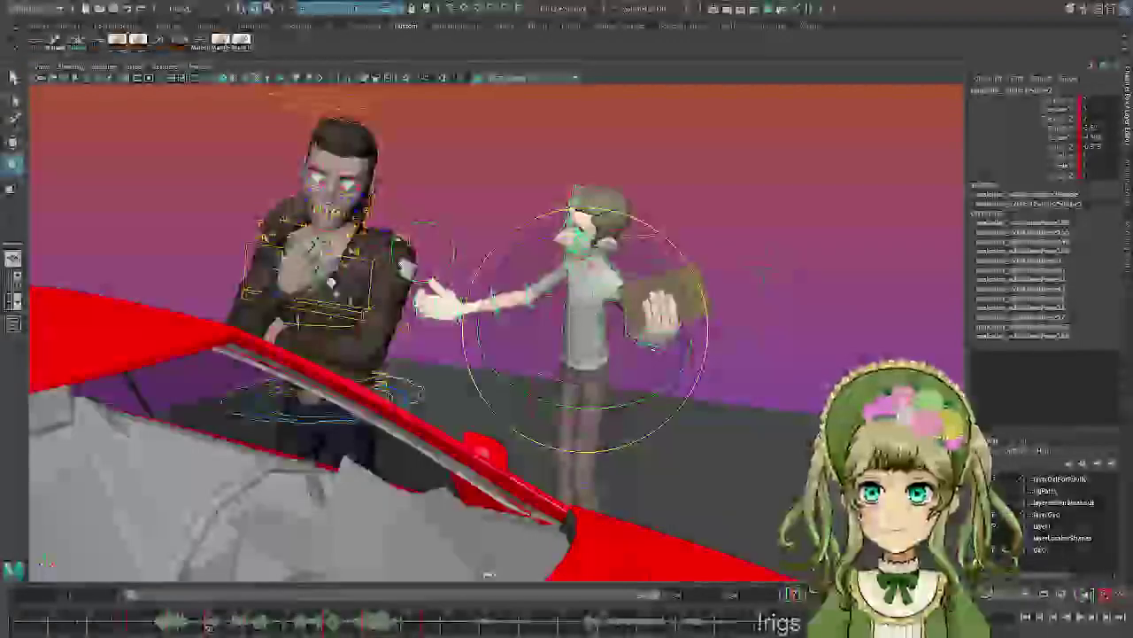
left_click_drag(602, 278, 624, 275)
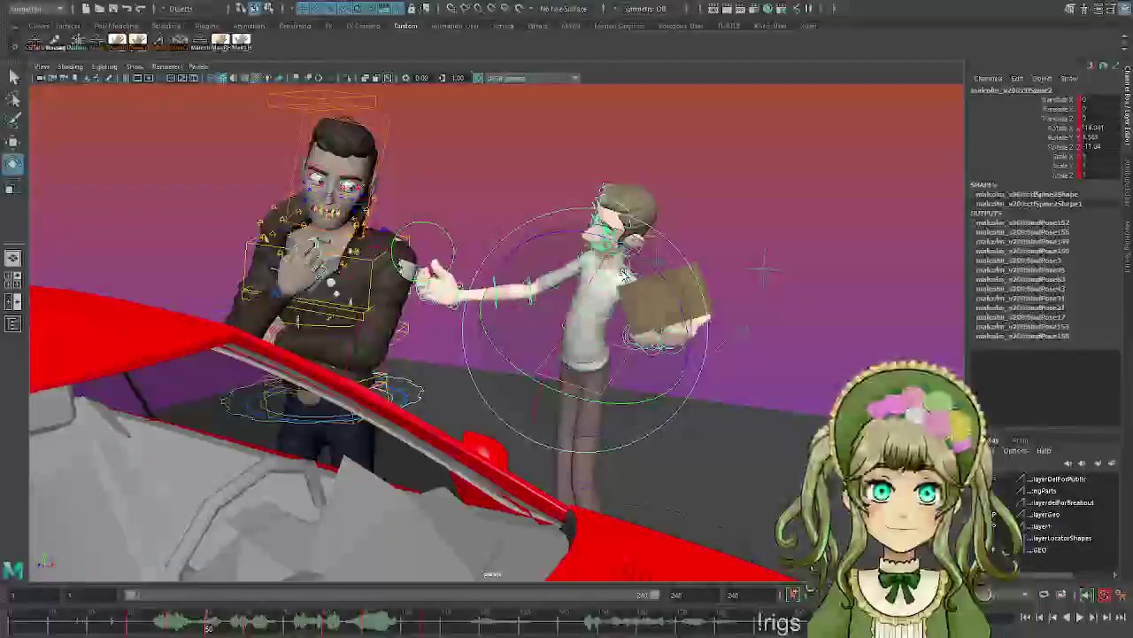
key("ctrl+z")
Deselect the accidentally picked floor plane and turn off selection of surface objects.
left_click(774, 431)
scroll(770, 433, "up", 2)
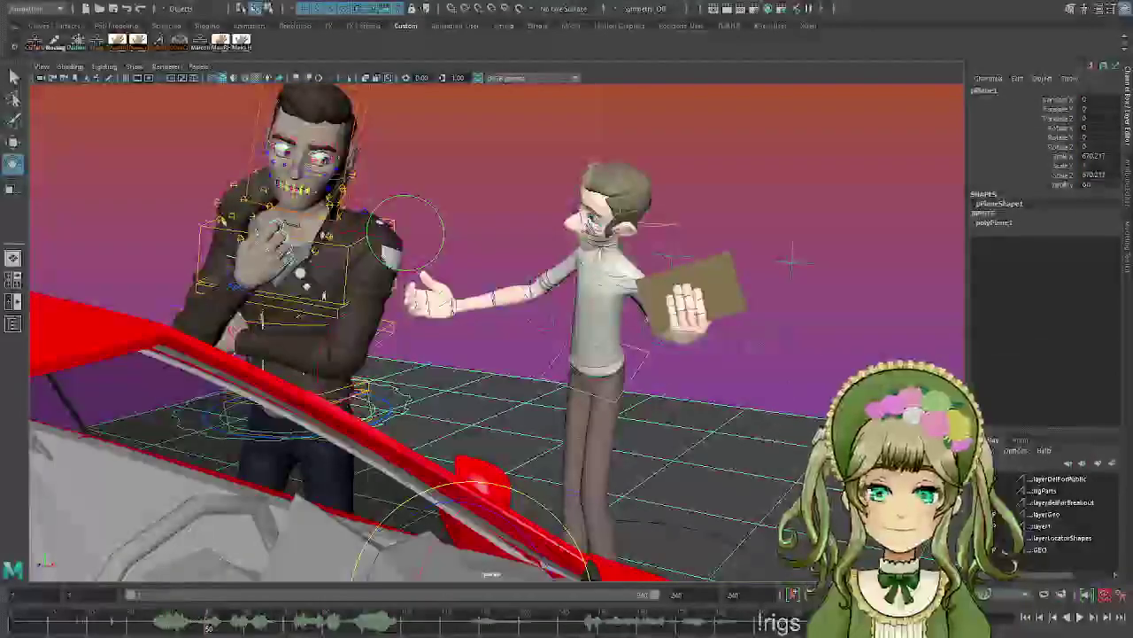
left_click(817, 357)
left_click(344, 8)
Play back the slim character's gesture toward the other character from behind, stopping around frame 65.
left_click_drag(751, 408, 566, 423, "alt")
left_click(177, 622)
key("alt+v")
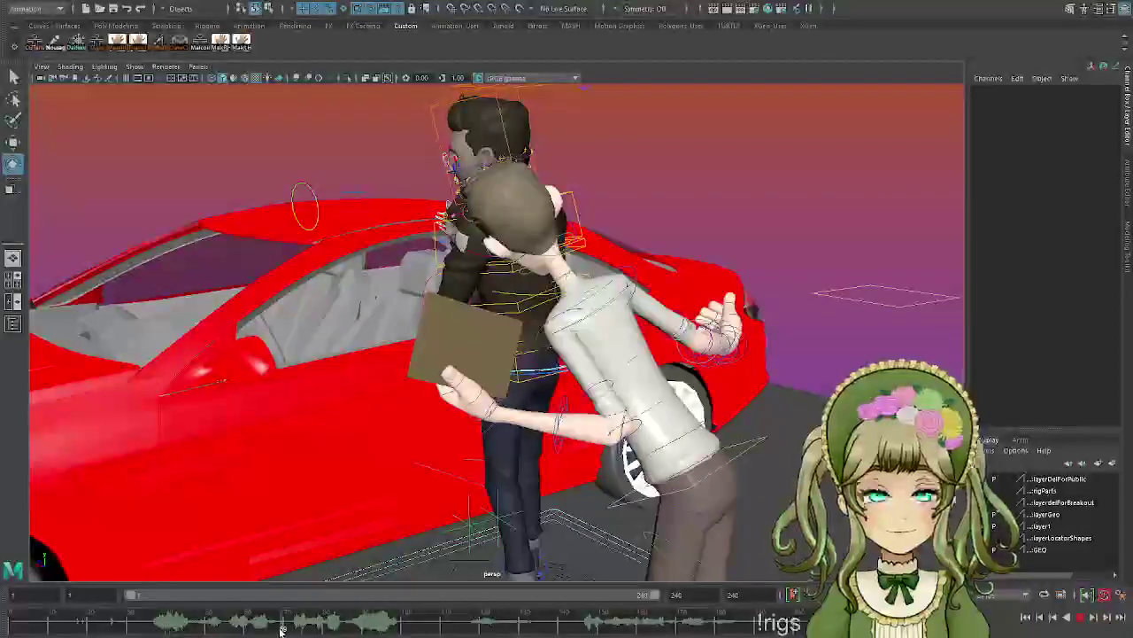
key("alt+v")
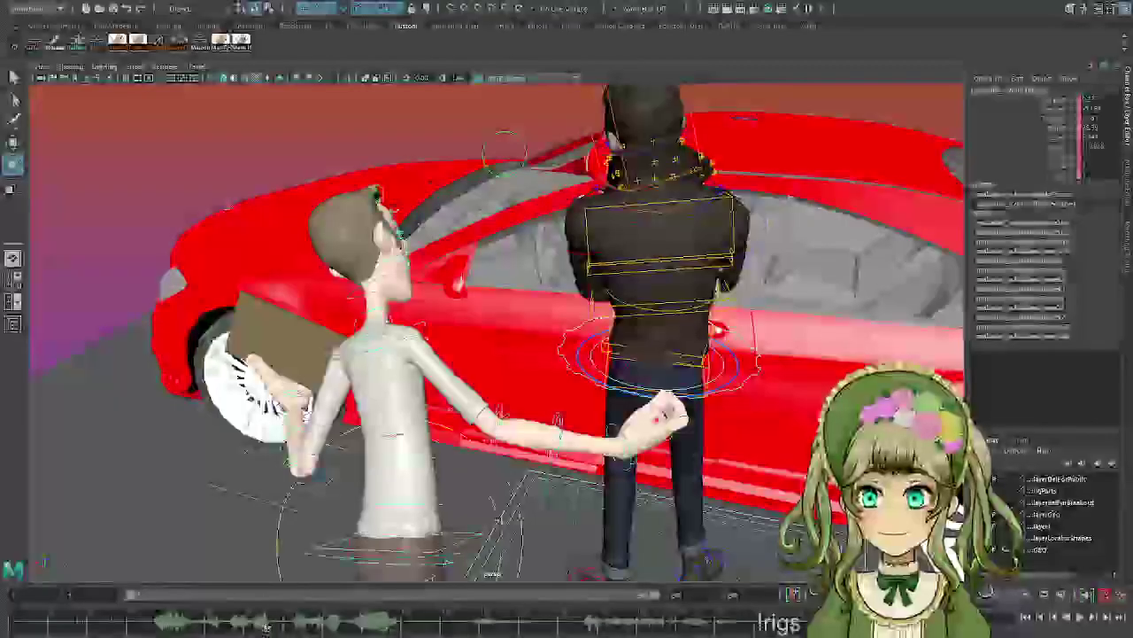
Examine the slim character's body pose around frame 65 from the side and front with its body control selected.
left_click_drag(381, 474, 598, 397)
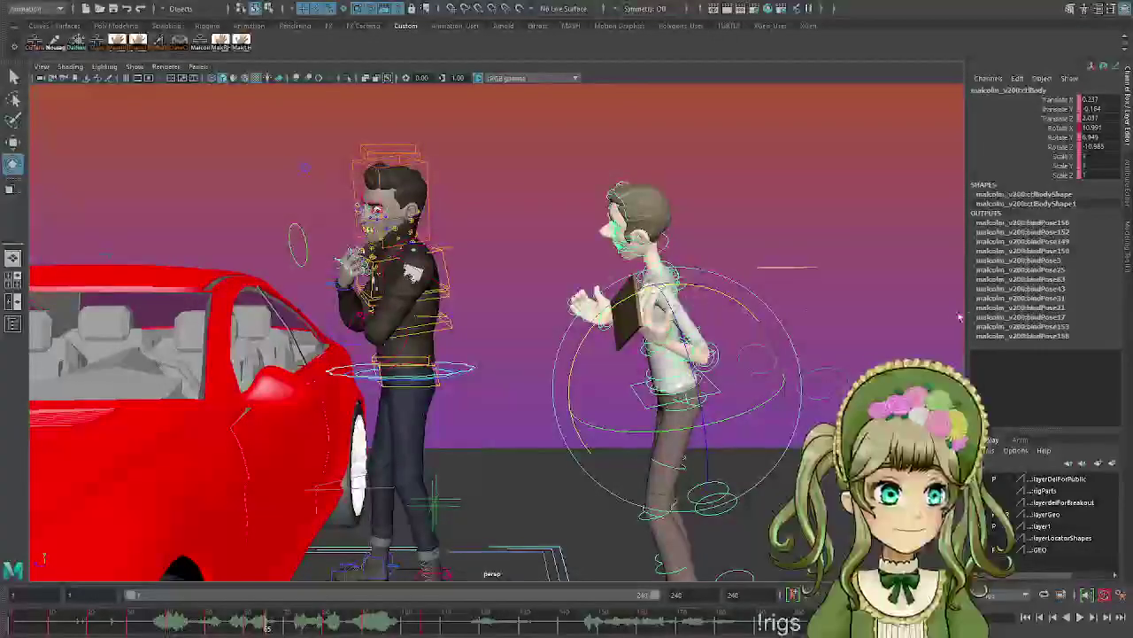
mouse_move(724, 315)
left_mouse_down("alt")
mouse_move(807, 309)
mouse_move(735, 322)
left_mouse_up("alt")
scroll(734, 322, "up", 3)
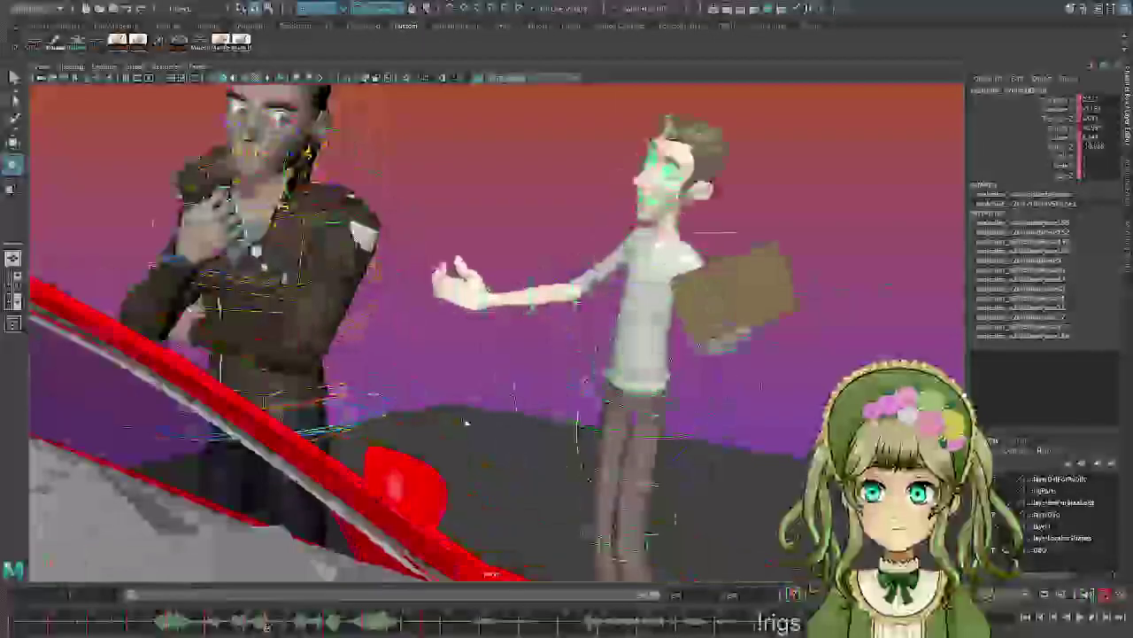
mouse_move(252, 627)
left_mouse_down()
mouse_move(230, 625)
mouse_move(272, 618)
left_mouse_up()
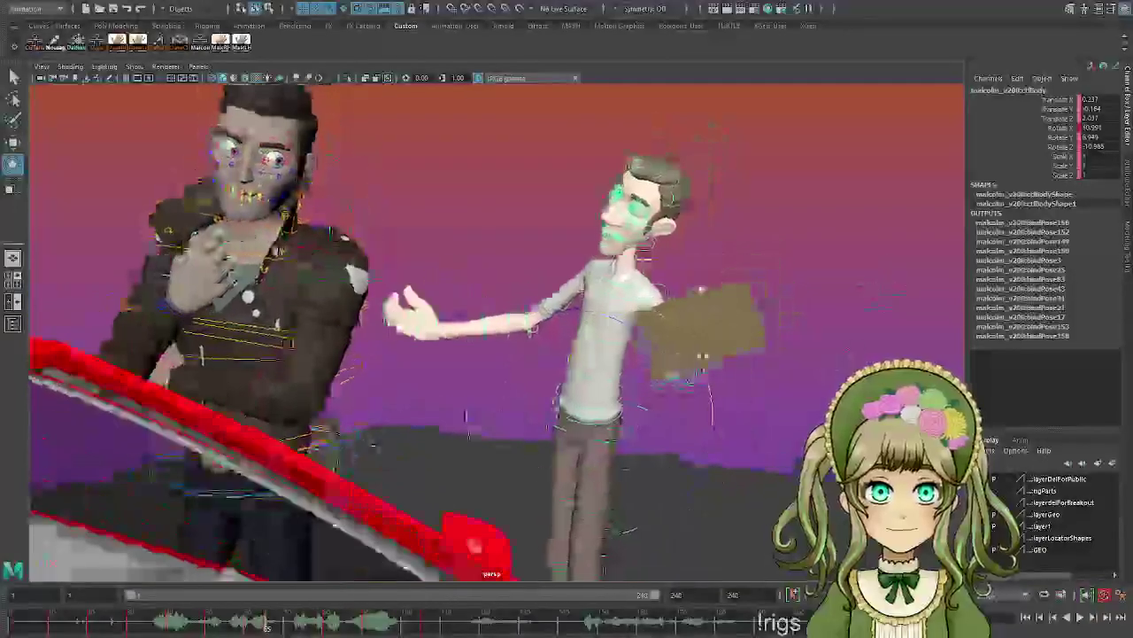
left_click(270, 626)
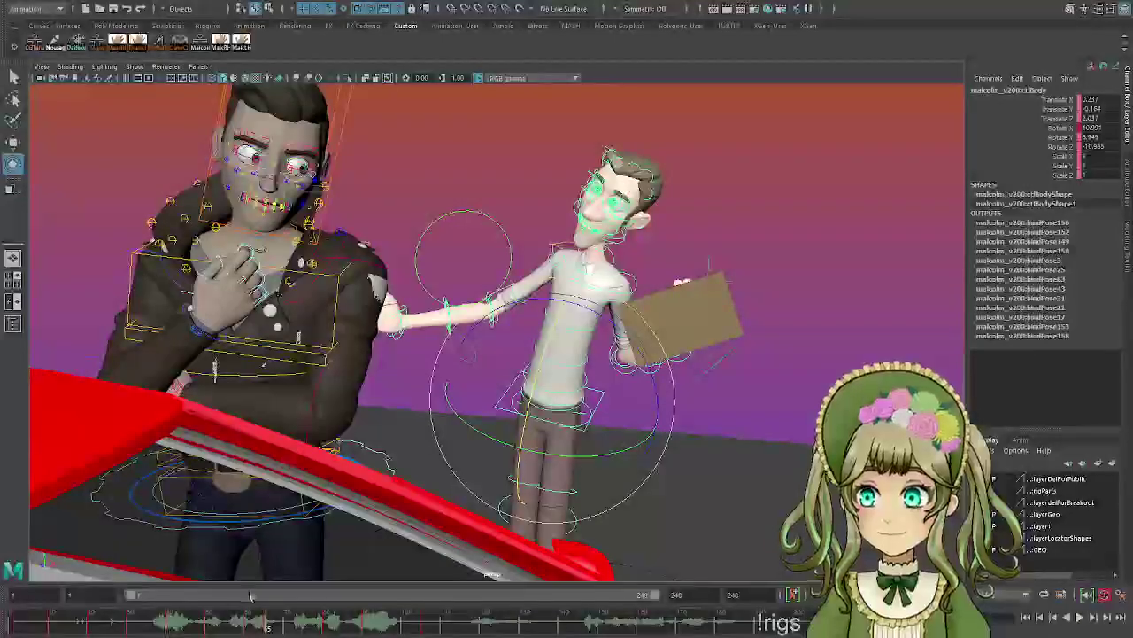
Compare the slim character's pose at frame 60 with the earlier pose by playing back from around frame 50.
left_click(247, 626)
left_click(247, 626)
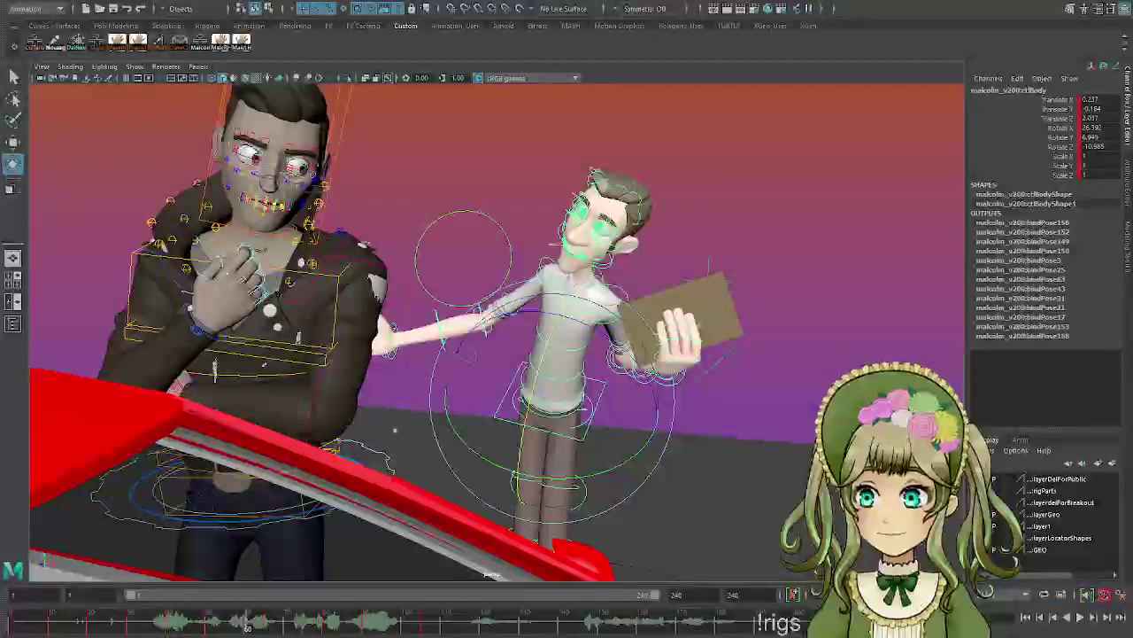
key("ctrl+z")
left_click_drag(246, 620, 207, 621)
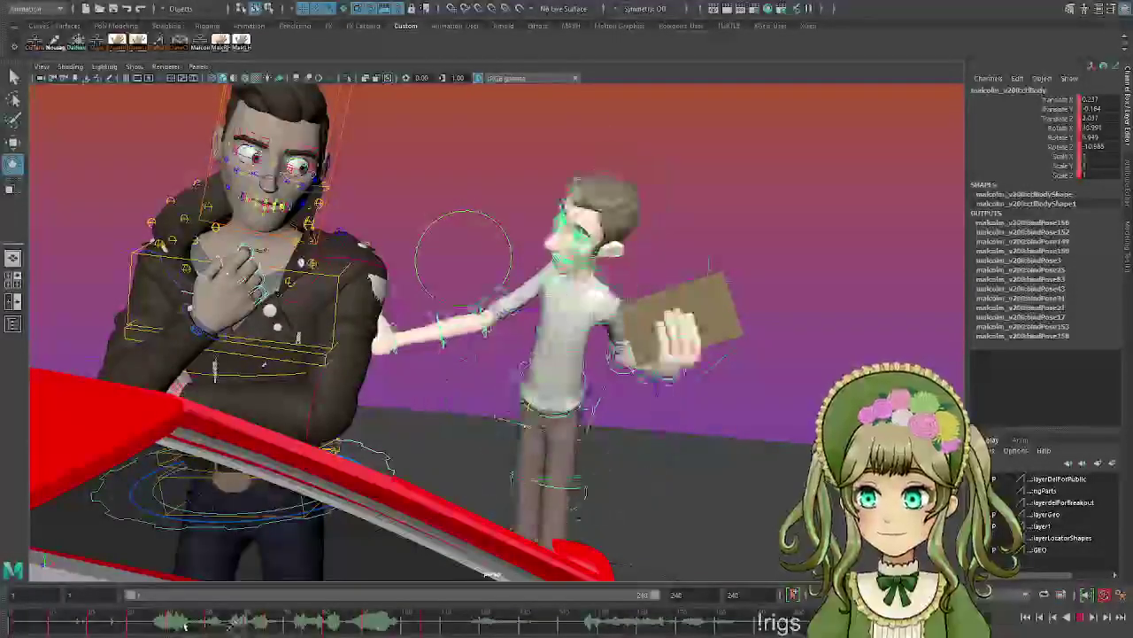
key("alt+v")
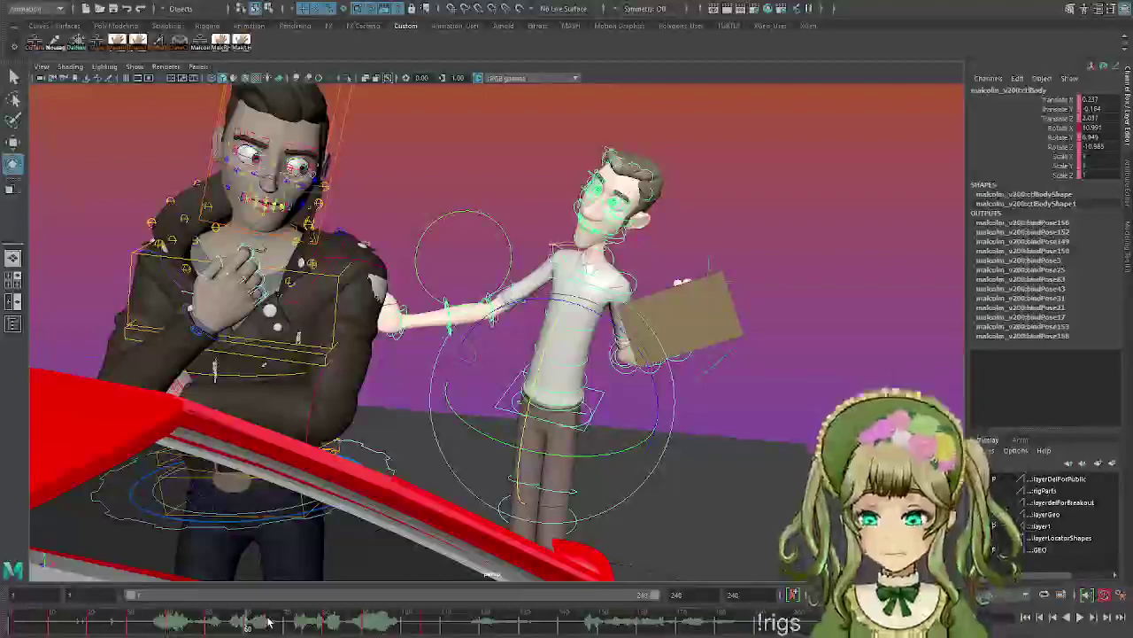
Try small rotations of the slim character's body control at frame 67 and briefly view its attributes.
left_click_drag(203, 627, 276, 626)
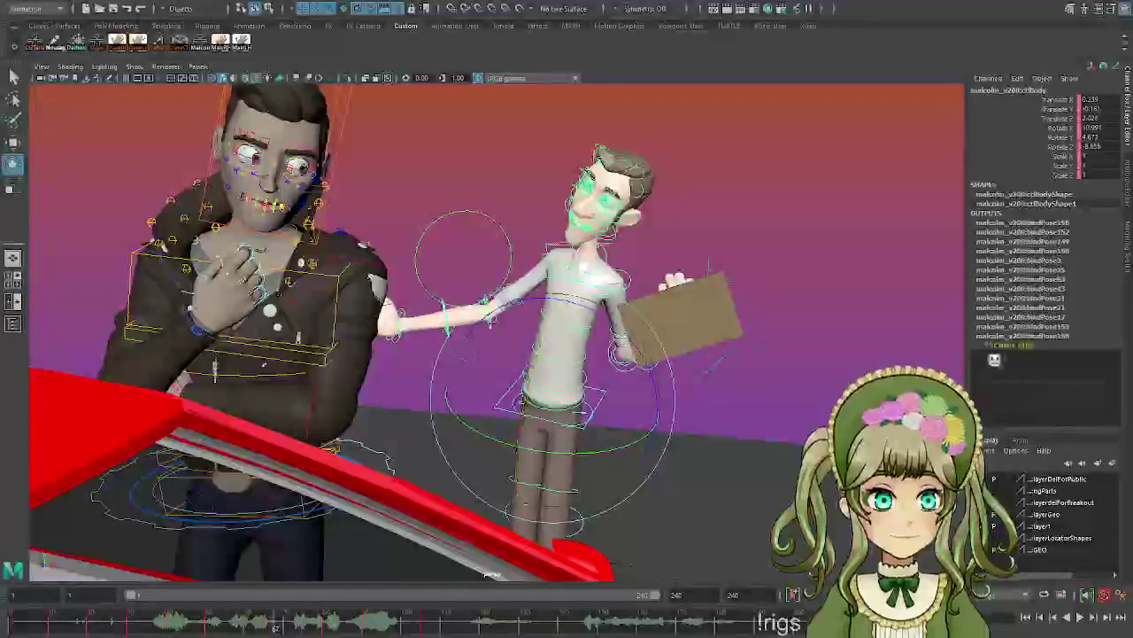
left_click_drag(657, 409, 655, 418)
left_click_drag(567, 454, 576, 454)
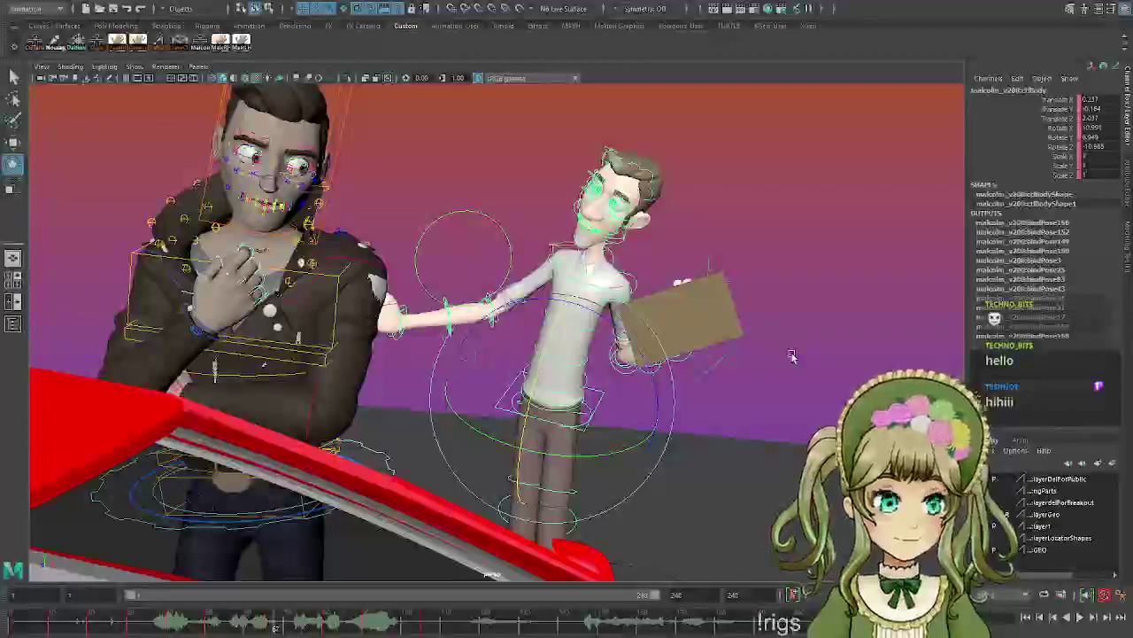
key("ctrl+a")
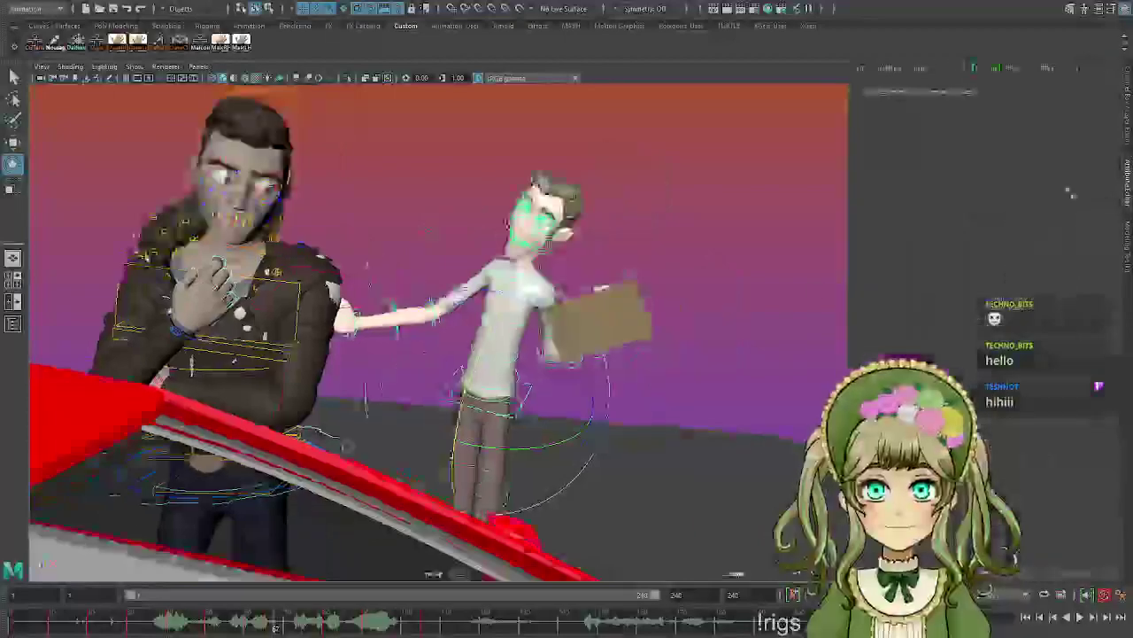
key("ctrl+a")
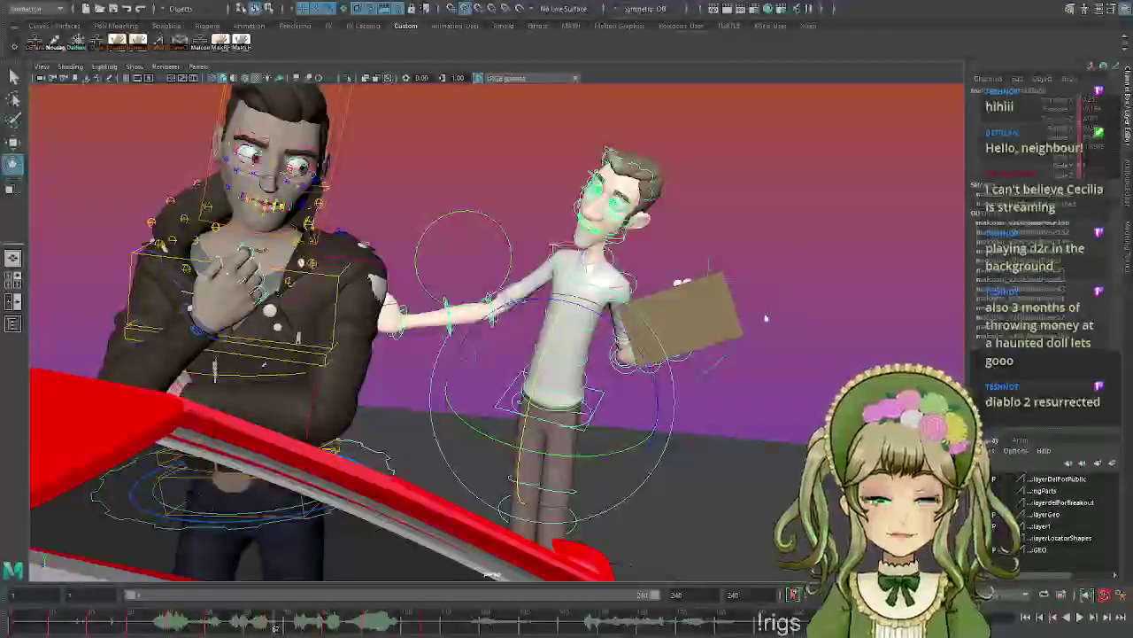
mouse_move(784, 344)
left_mouse_down("alt")
mouse_move(731, 341)
mouse_move(777, 347)
left_mouse_up("alt")
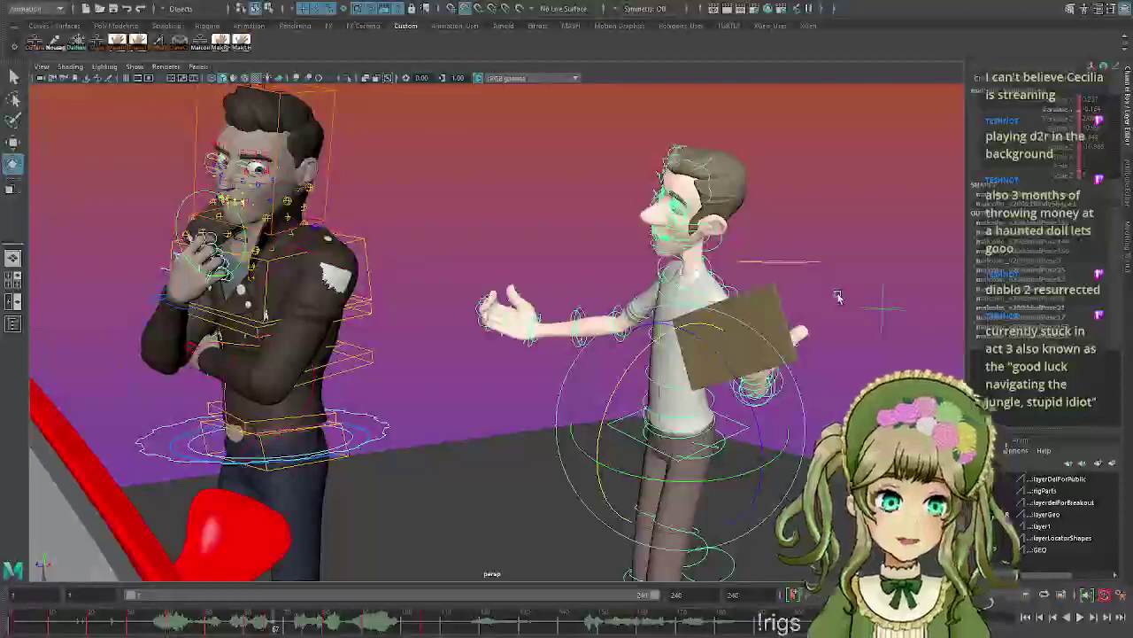
left_click(883, 310)
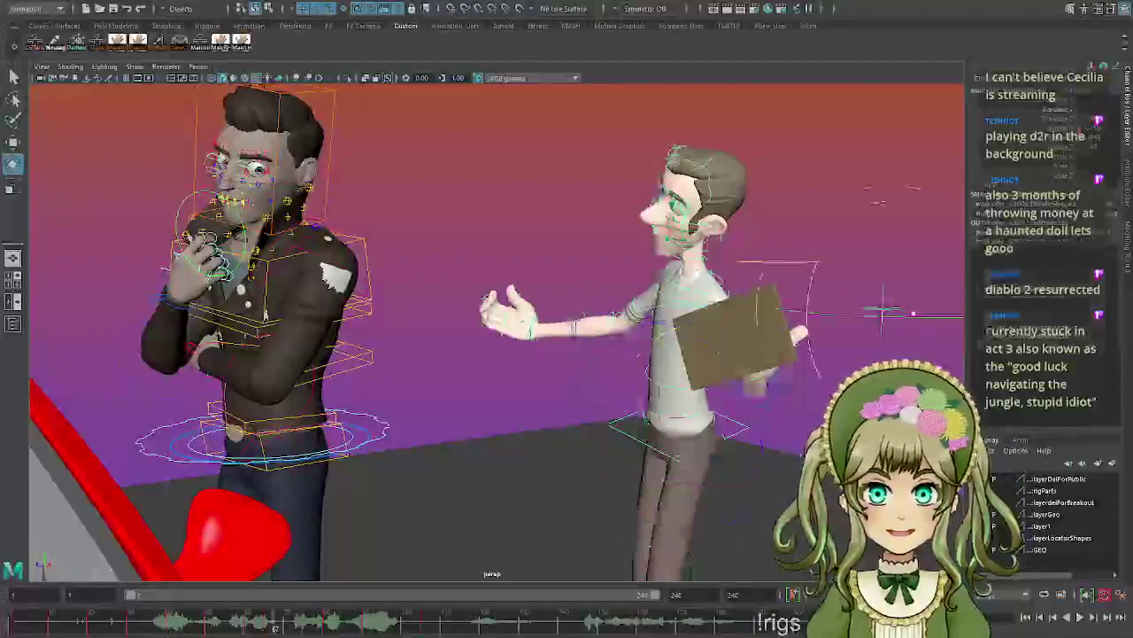
left_click(567, 230)
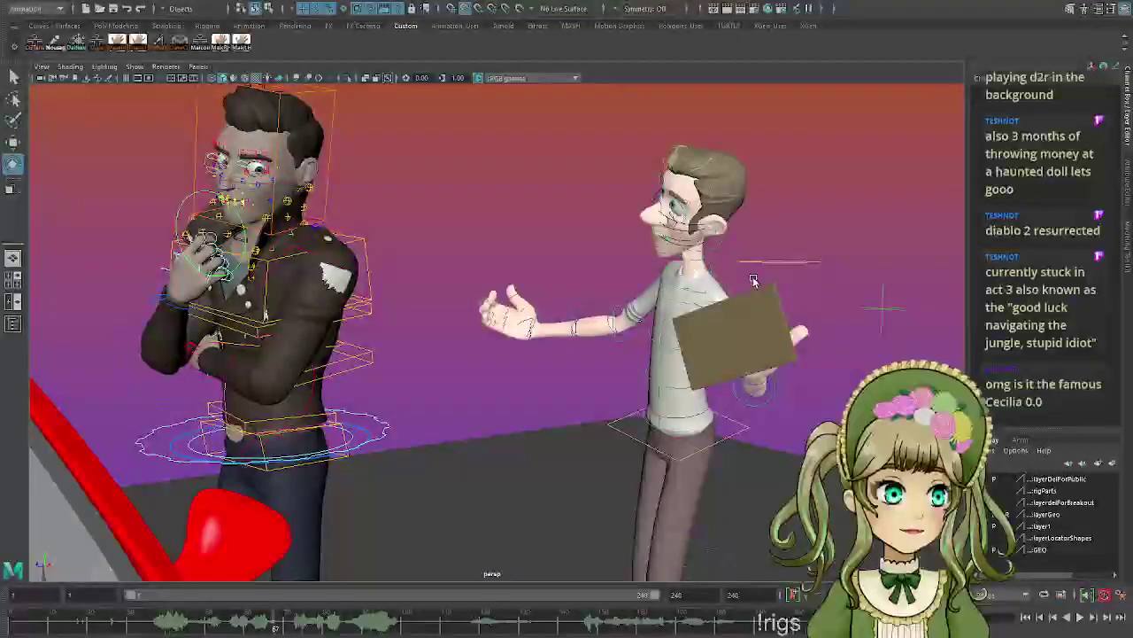
left_click(675, 463)
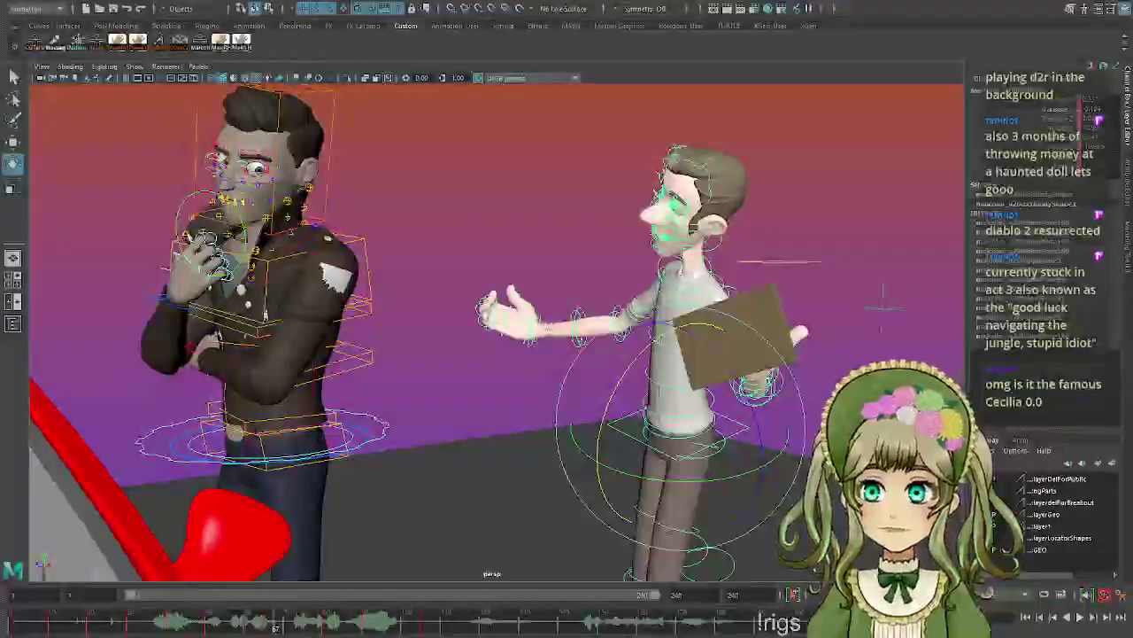
left_click(542, 328)
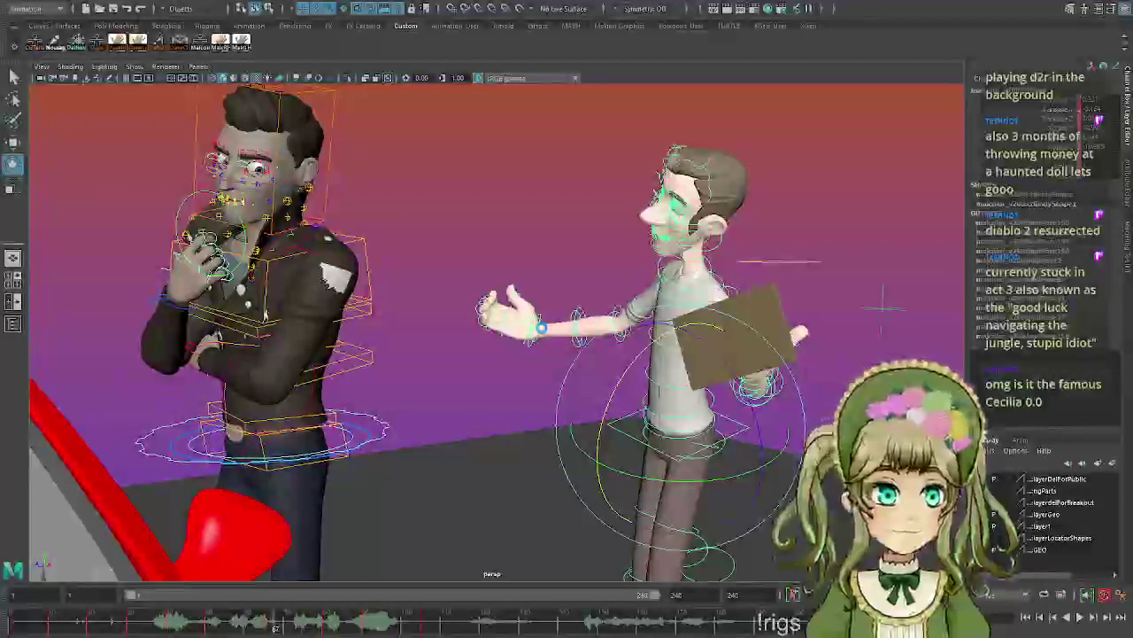
left_click(654, 237)
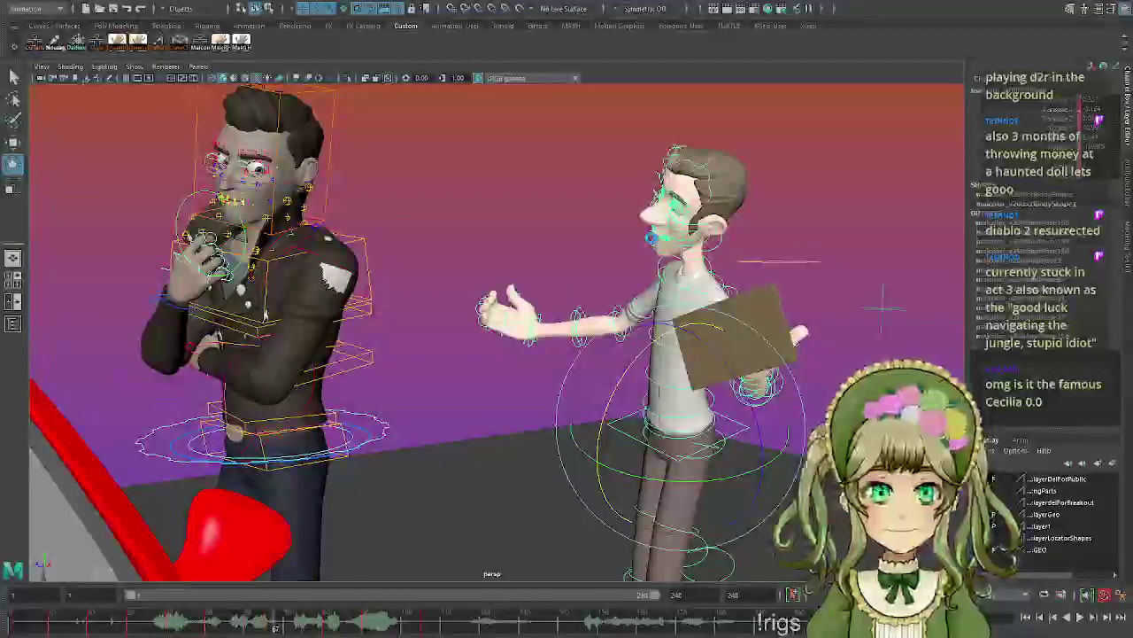
left_click(657, 232)
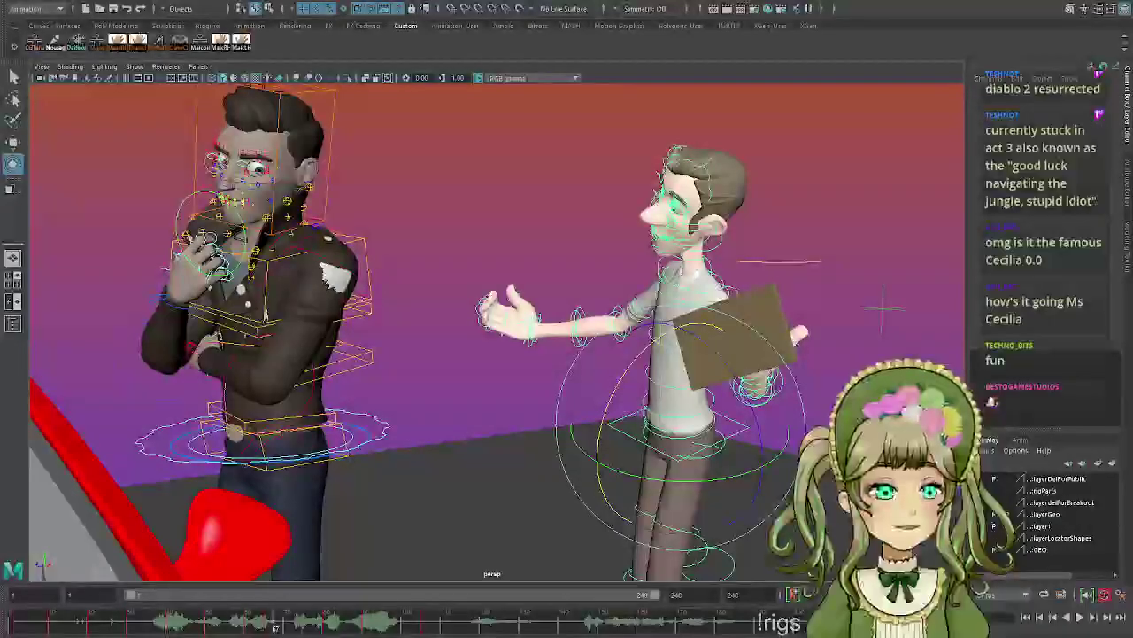
left_click(496, 231)
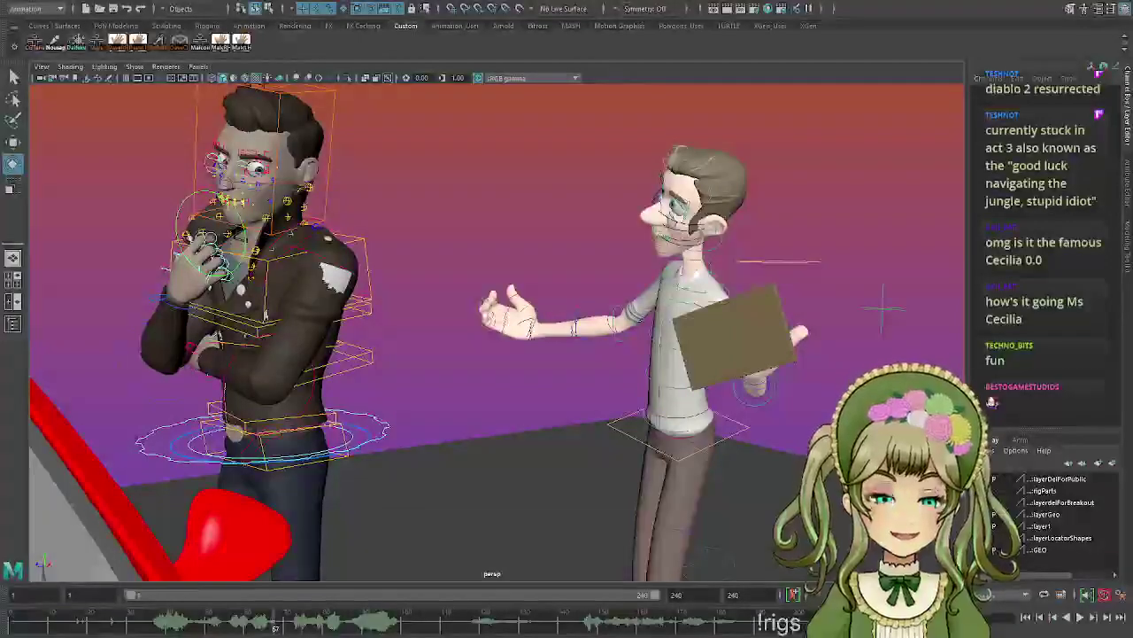
Select the slim character's body control and go back to the pose around frame 50.
middle_click_drag(561, 385, 534, 354, "alt")
left_click_drag(534, 355, 611, 376, "alt")
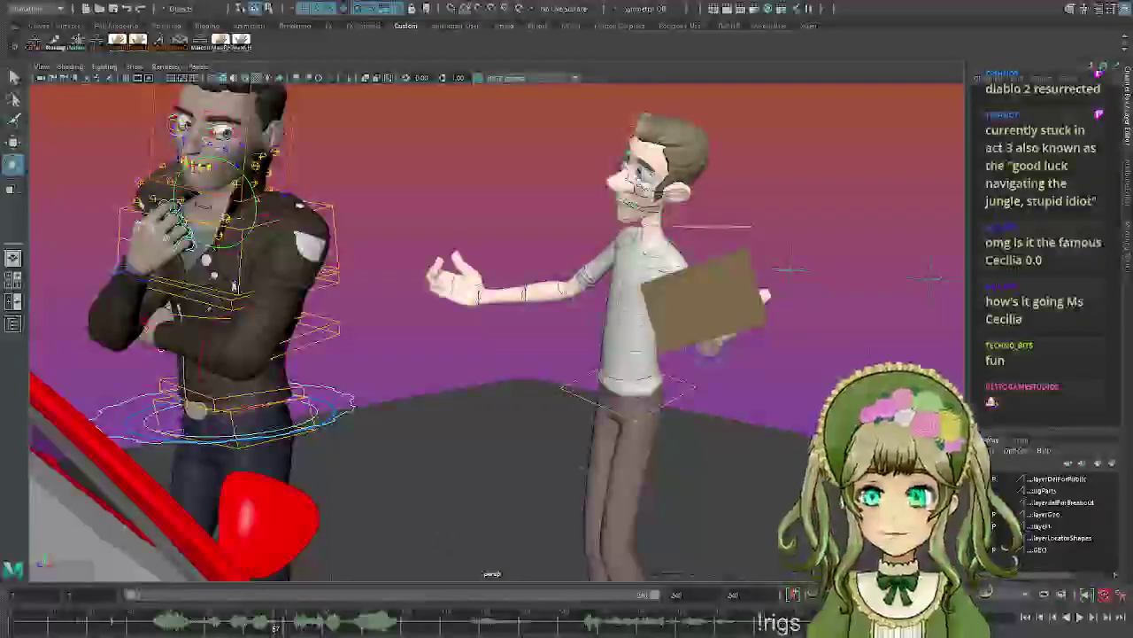
left_click(447, 556)
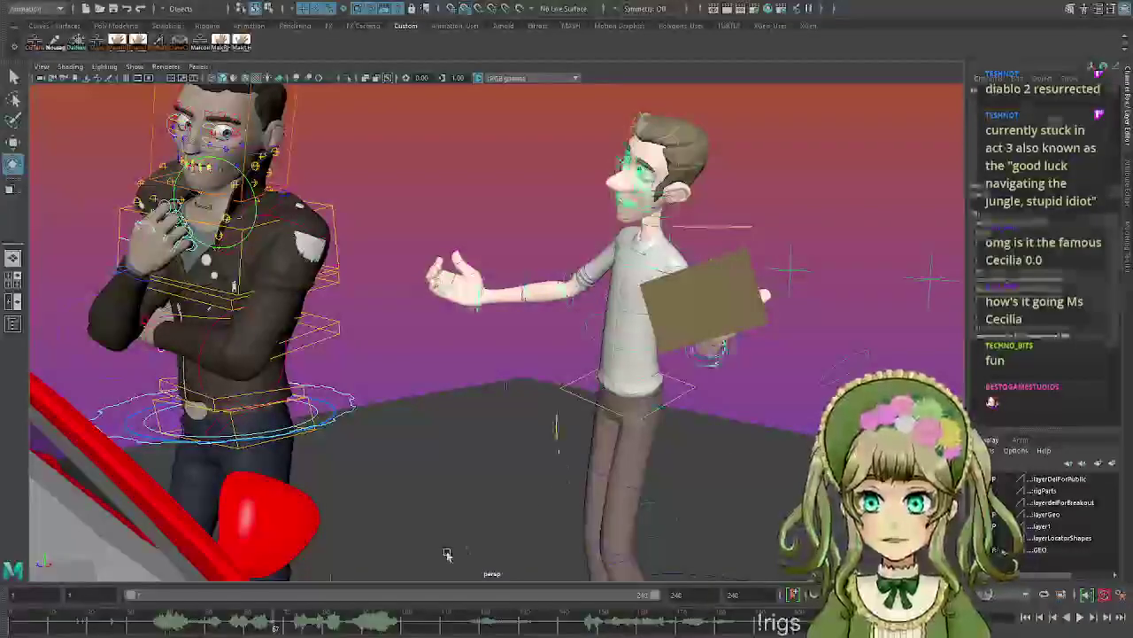
left_click_drag(234, 627, 208, 631)
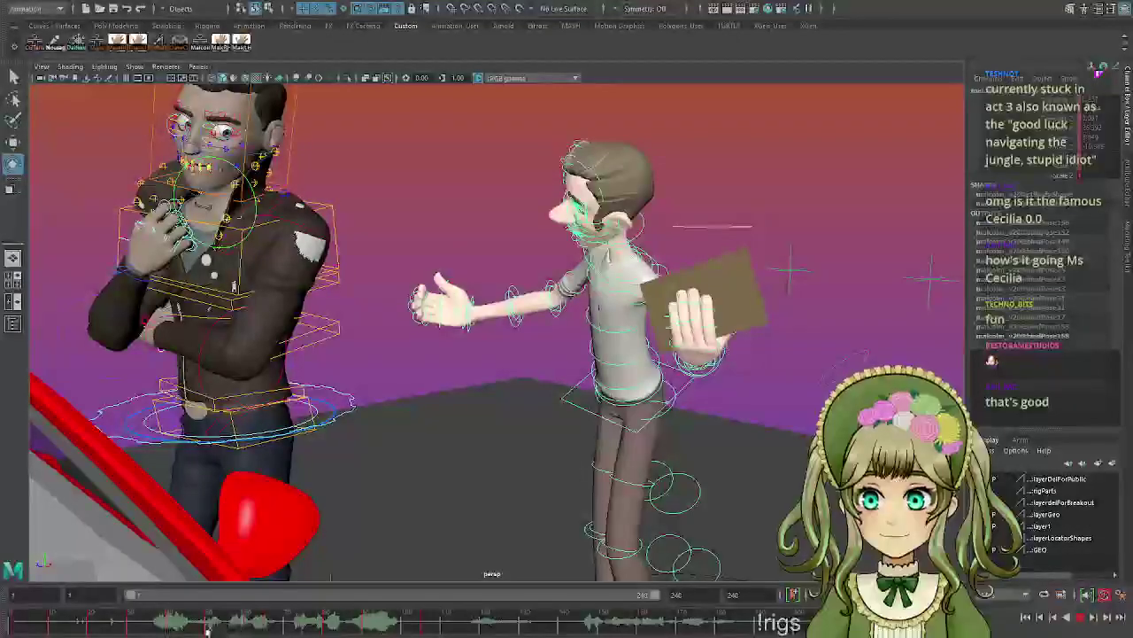
left_click(206, 627)
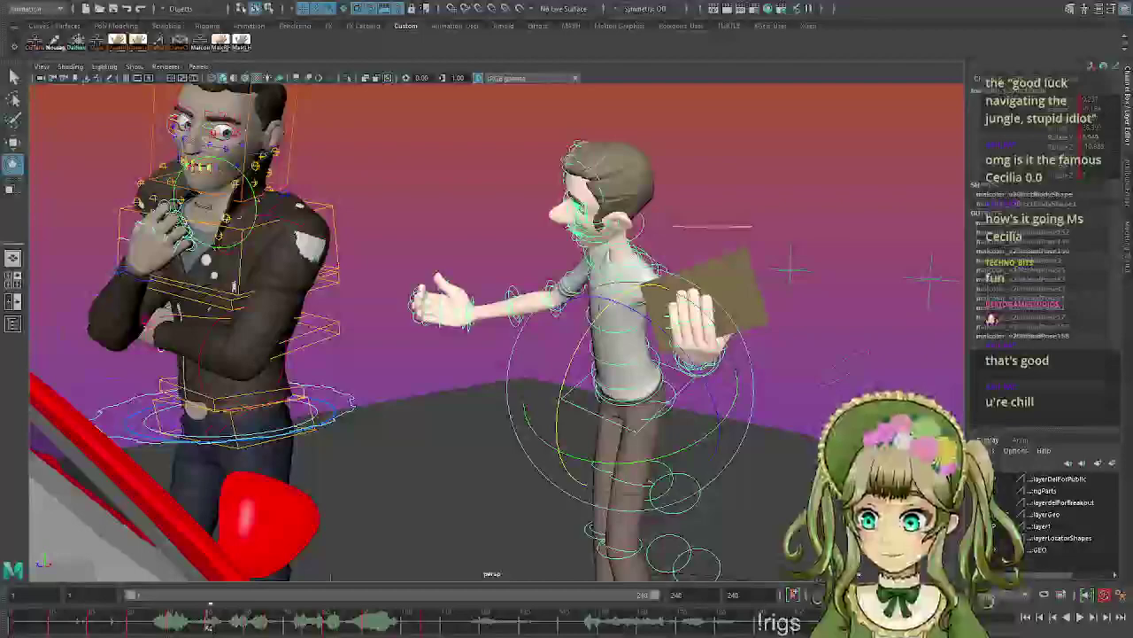
Undo the slim character's last body change, check the motion up to frame 57, and view that pose with the control deselected.
key("ctrl+z")
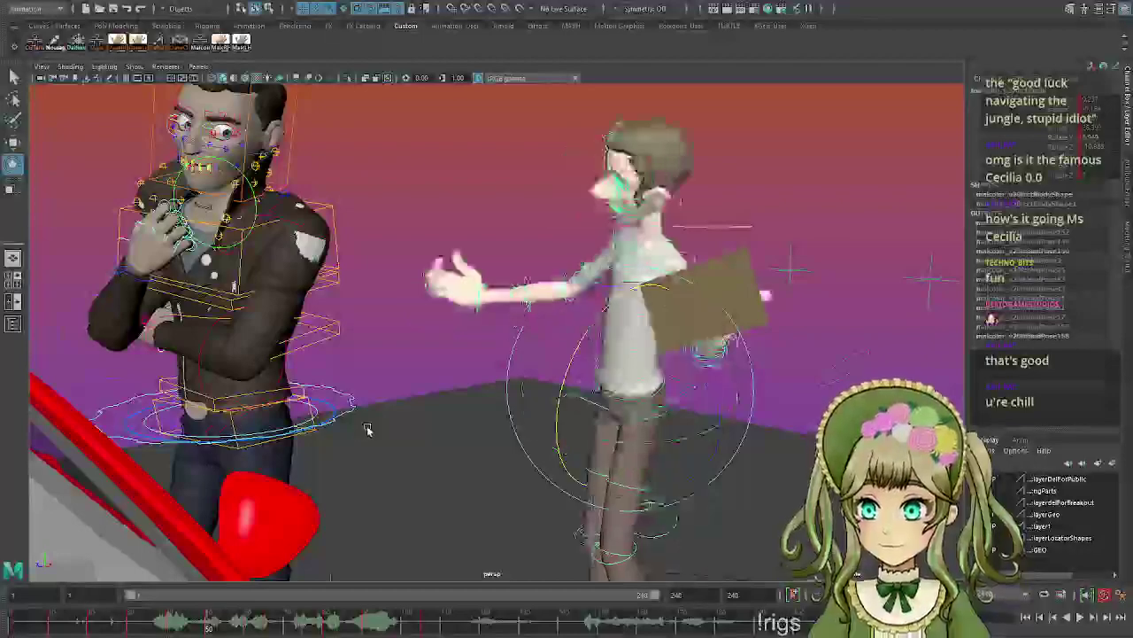
left_click(173, 627)
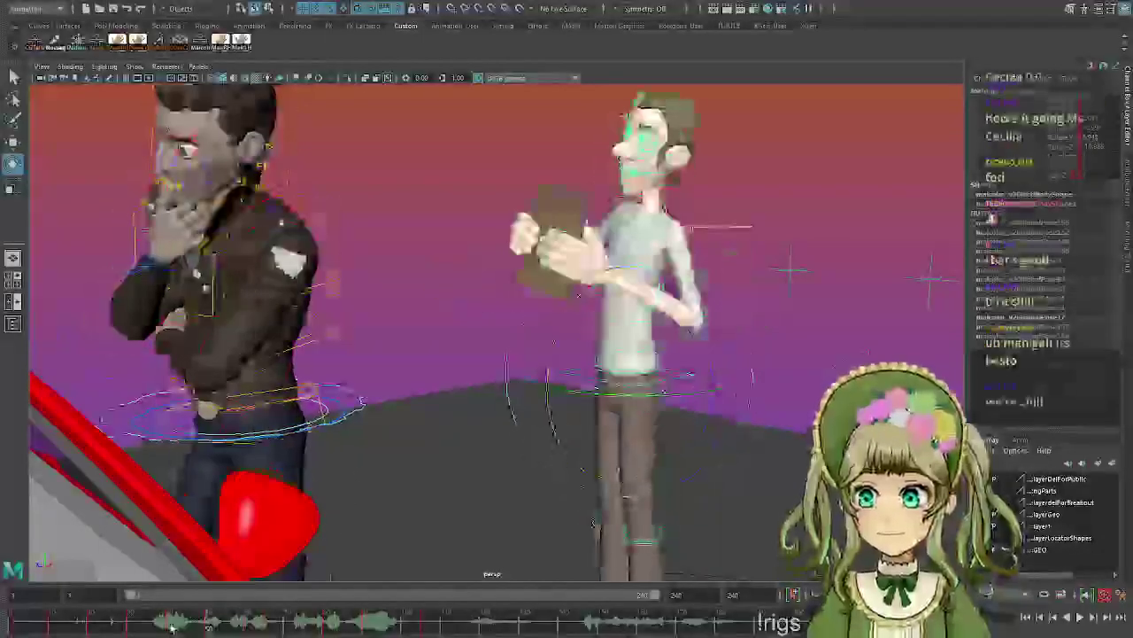
mouse_move(221, 625)
left_mouse_down()
mouse_move(286, 620)
mouse_move(199, 623)
mouse_move(306, 629)
mouse_move(236, 625)
left_mouse_up()
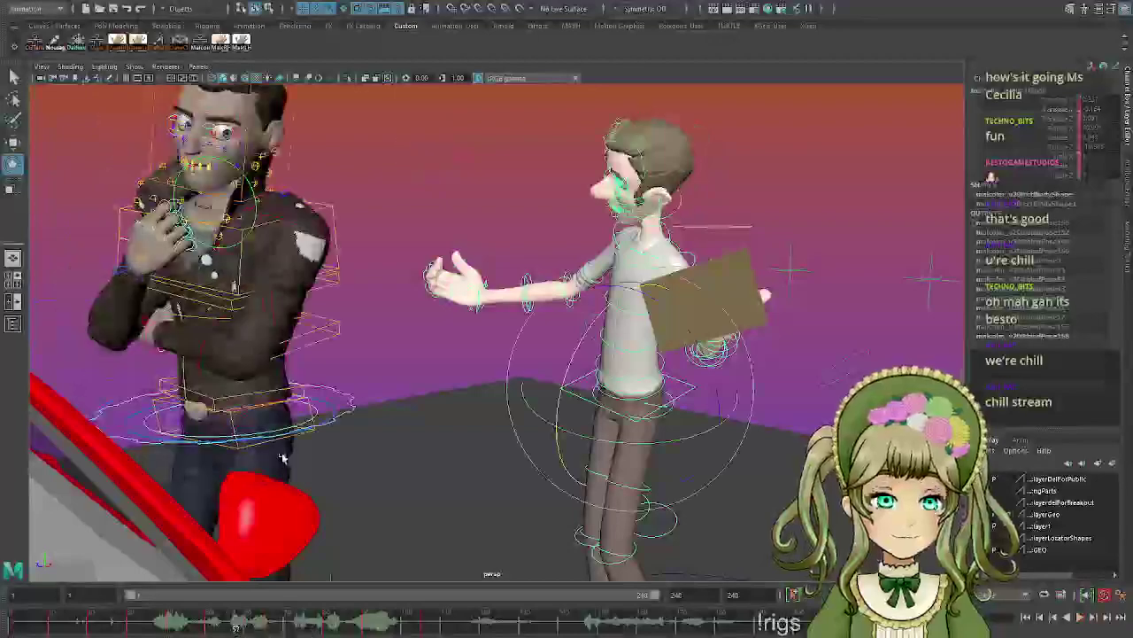
left_click(423, 371)
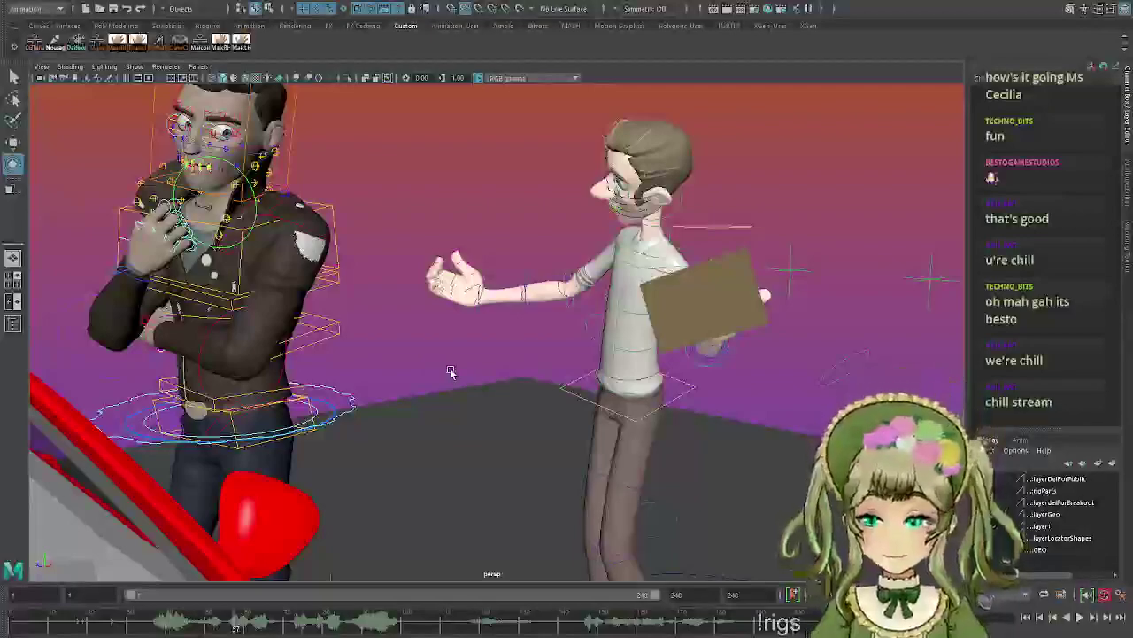
left_click_drag(511, 416, 652, 346, "alt")
middle_click_drag(652, 347, 632, 391, "alt")
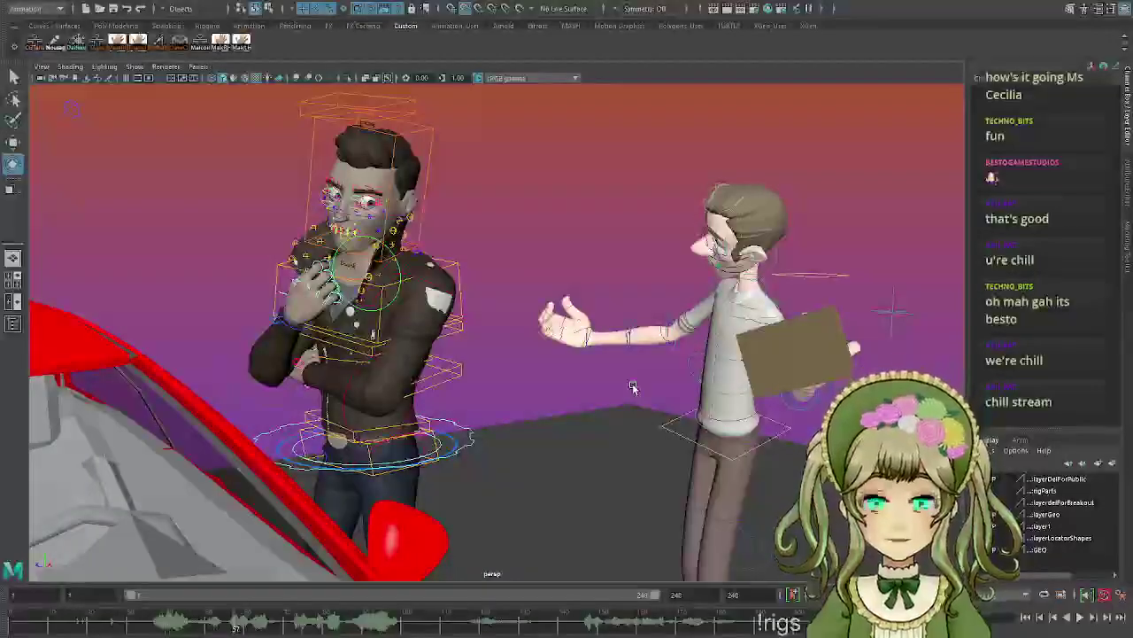
left_click_drag(646, 383, 563, 363, "alt")
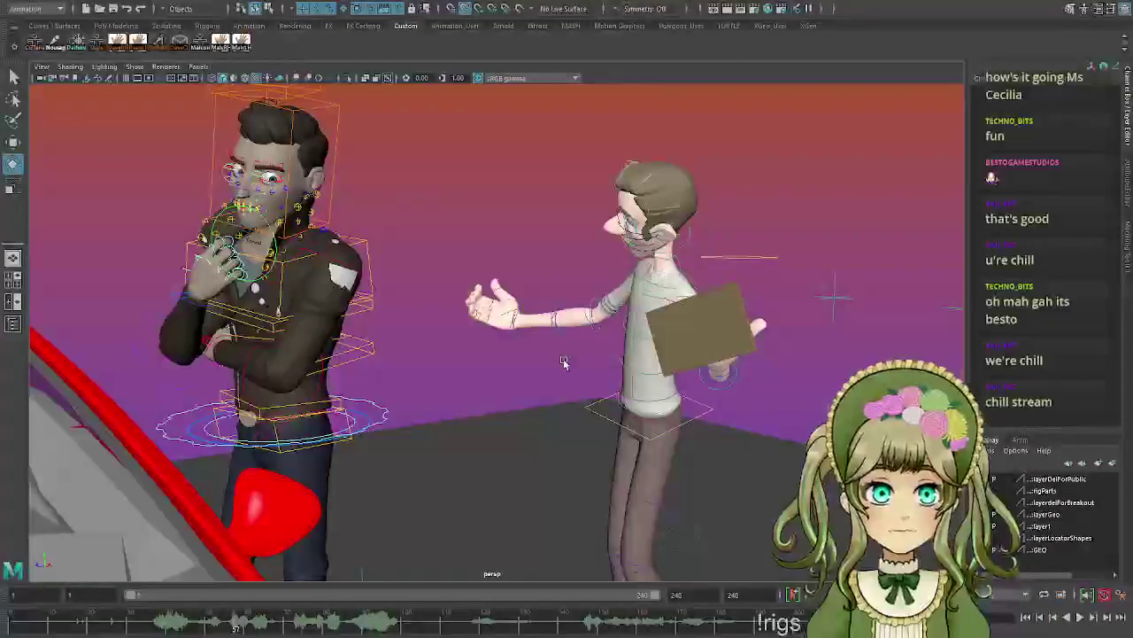
mouse_move(589, 377)
left_mouse_down("alt")
mouse_move(476, 381)
mouse_move(587, 383)
left_mouse_up("alt")
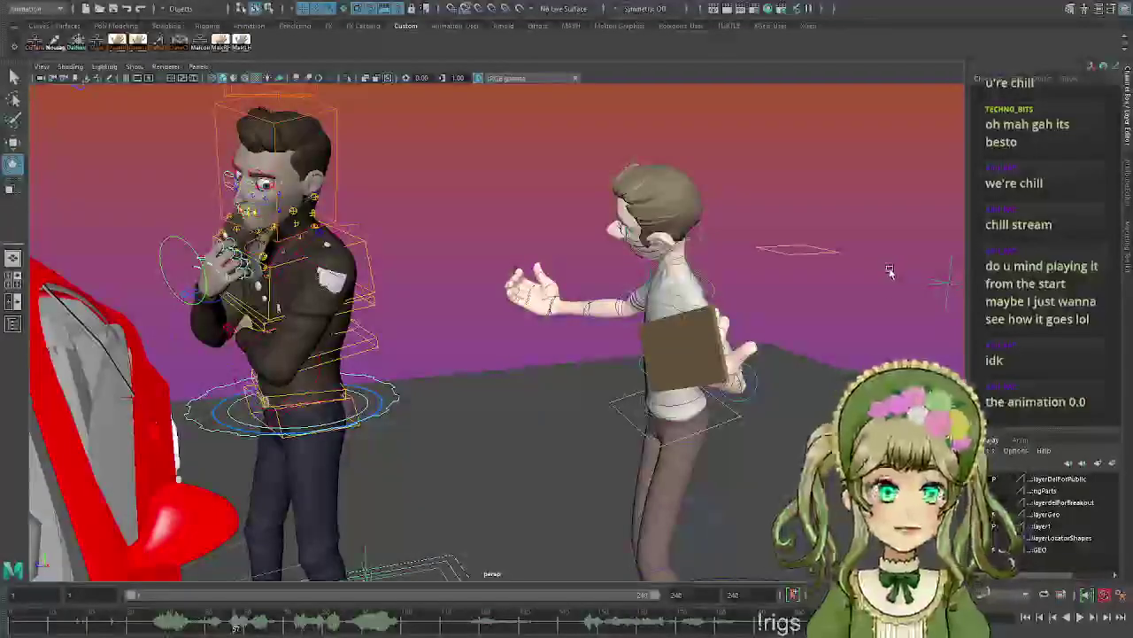
Look through shot_cam with the rig controls hidden and play the animation from the first frame.
left_click(1024, 618)
left_click(1080, 617)
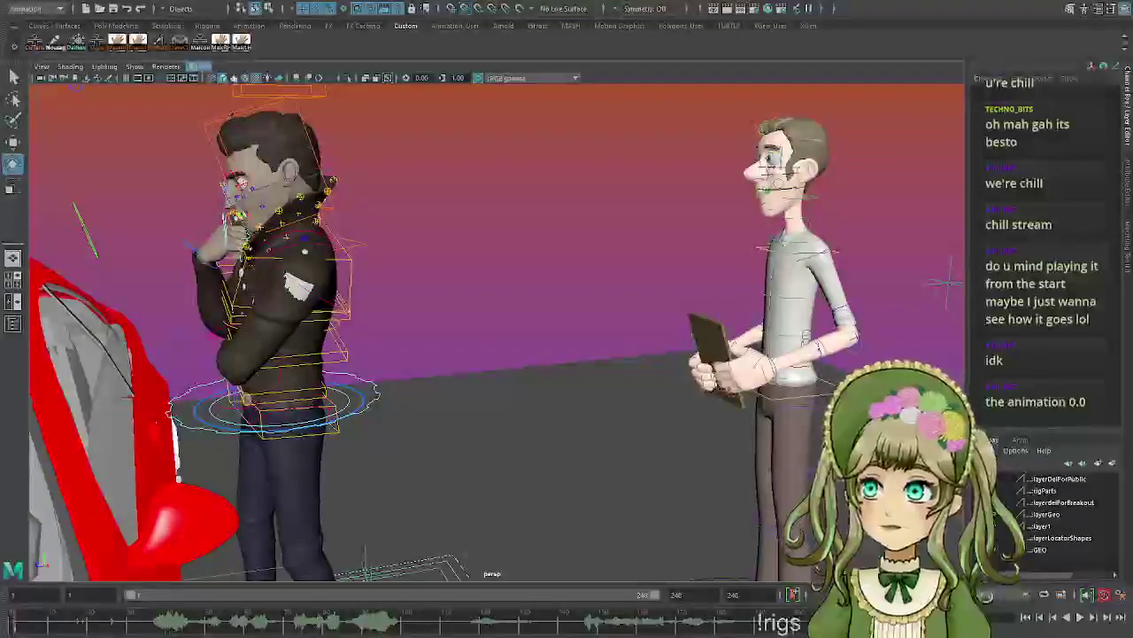
left_click(343, 94)
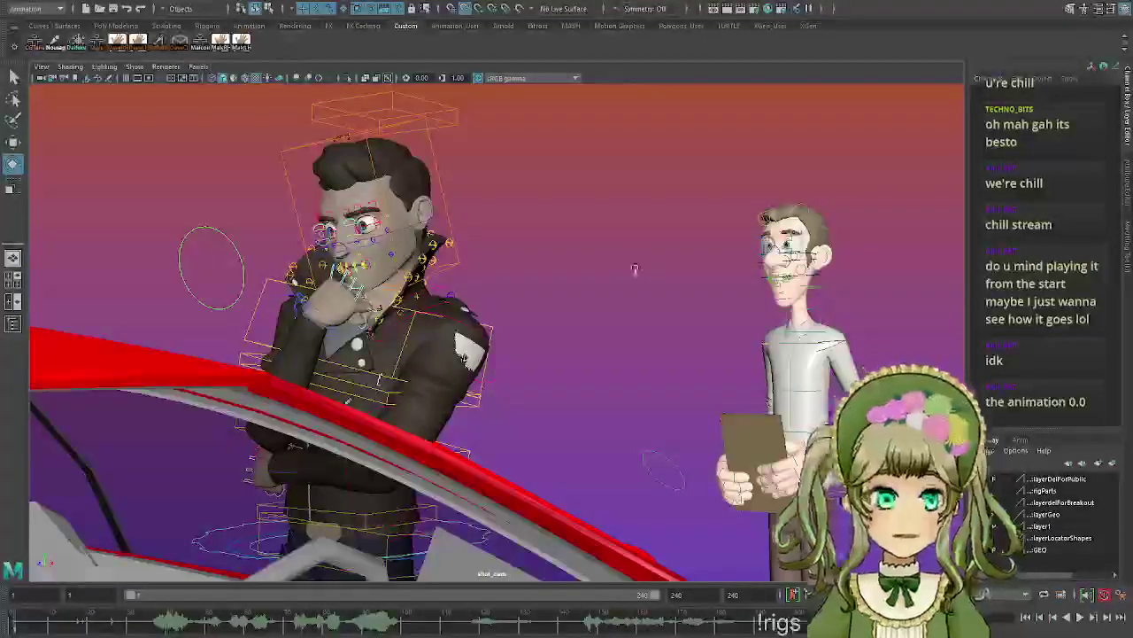
left_click(143, 66)
left_click(175, 136)
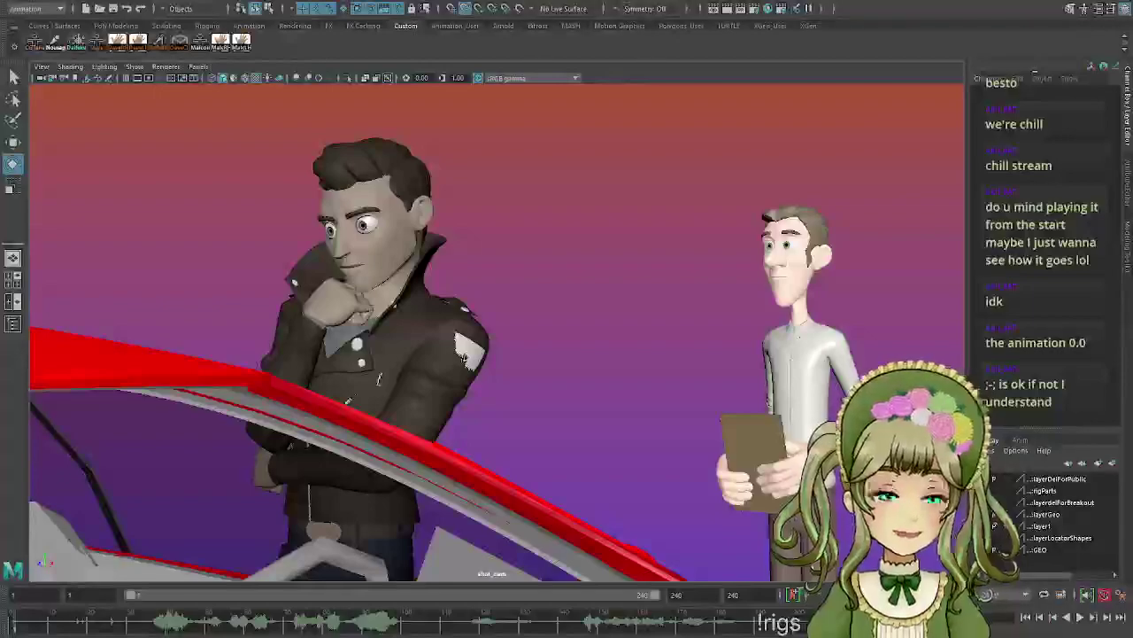
left_click(1080, 617)
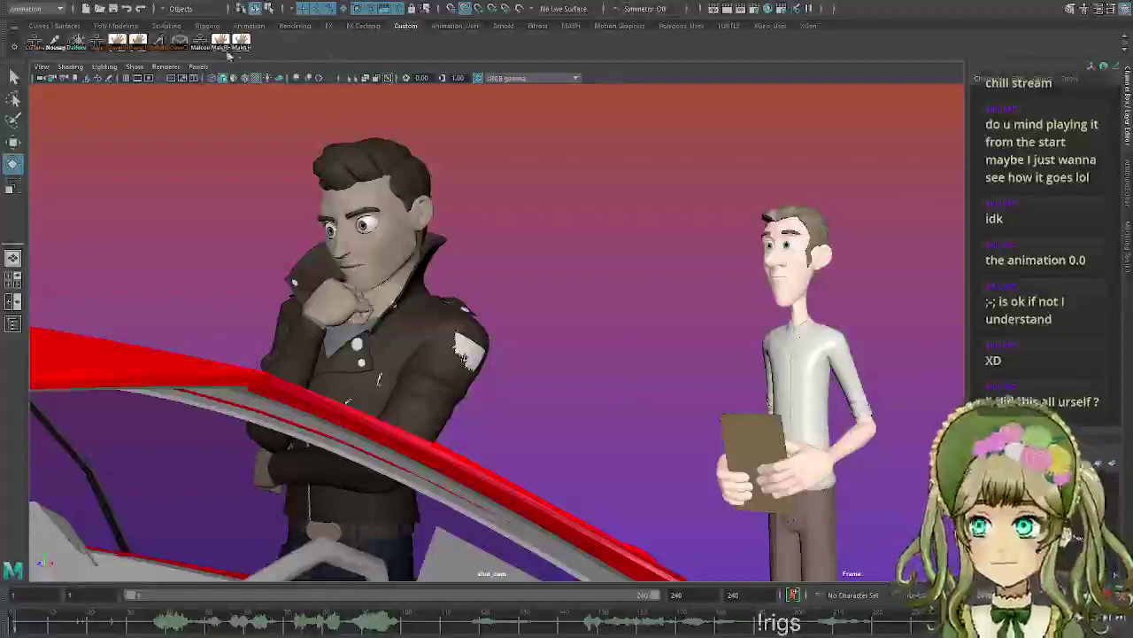
Return to the perspective view, reframe both characters beside the car, and show the rig control curves again.
left_click(343, 81)
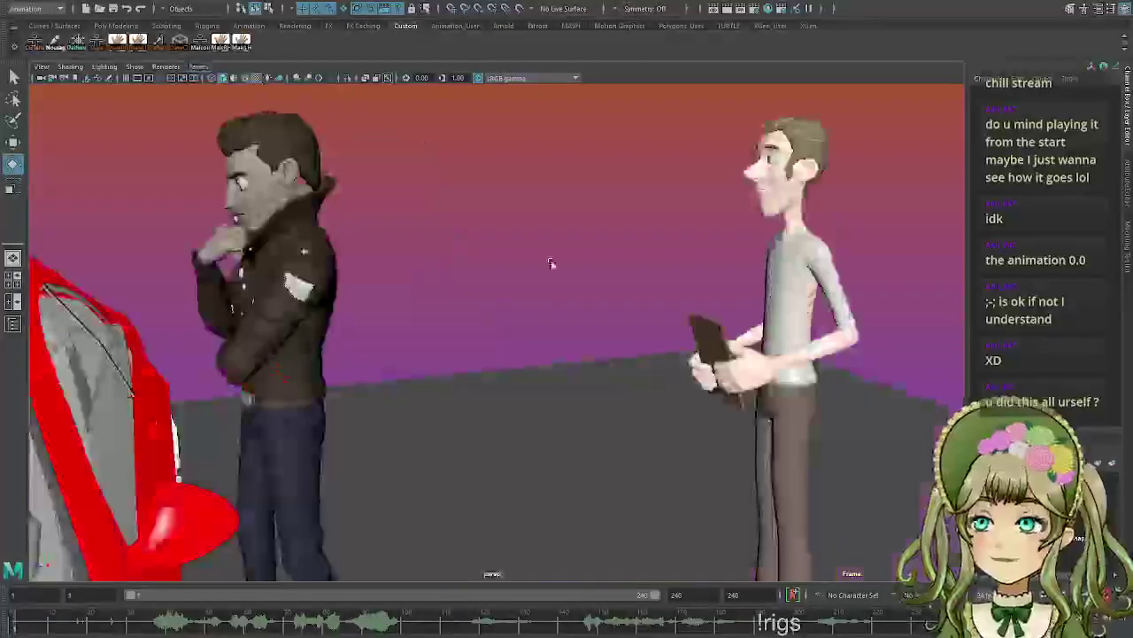
left_click_drag(543, 292, 635, 249, "alt")
right_click_drag(636, 249, 609, 284, "alt")
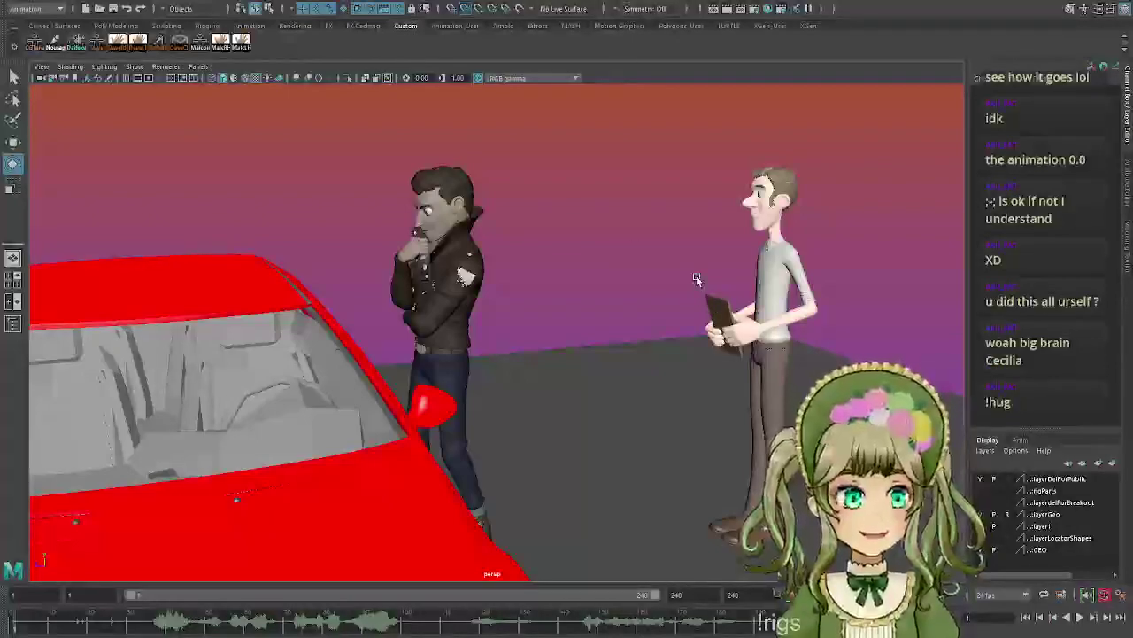
left_click_drag(634, 305, 611, 244, "alt")
left_click_drag(460, 270, 611, 281, "alt")
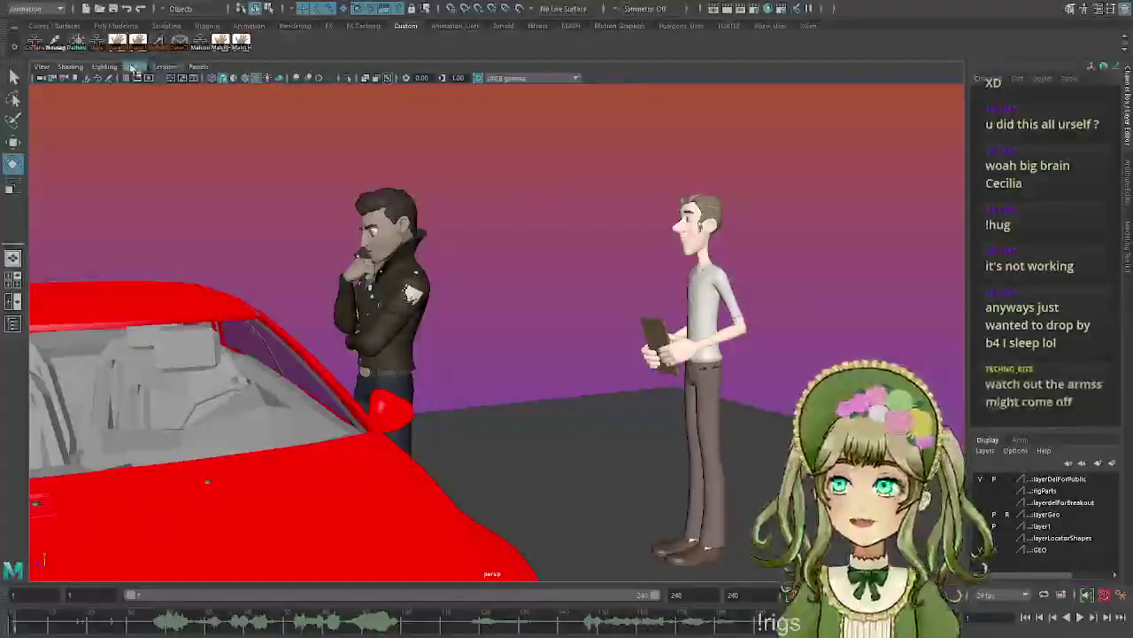
left_click(179, 146)
Play back the slim character's arm gesture and examine the pose at frame 74 from above and from the car side.
left_click_drag(597, 256, 630, 310, "alt")
scroll(664, 212, "down", 3)
middle_click_drag(663, 212, 682, 273, "alt")
scroll(698, 285, "up", 5)
left_click_drag(699, 284, 551, 389, "alt")
mouse_move(389, 622)
left_mouse_down()
mouse_move(348, 626)
mouse_move(372, 625)
left_mouse_up()
key("alt+v")
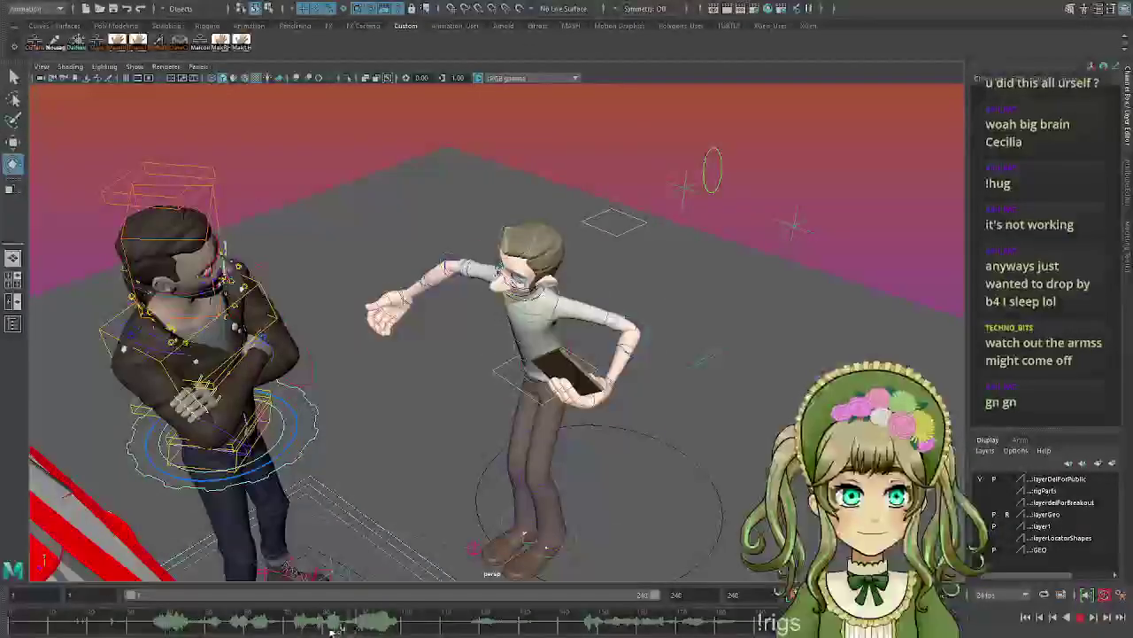
left_click_drag(536, 453, 722, 339, "alt")
key("alt+v")
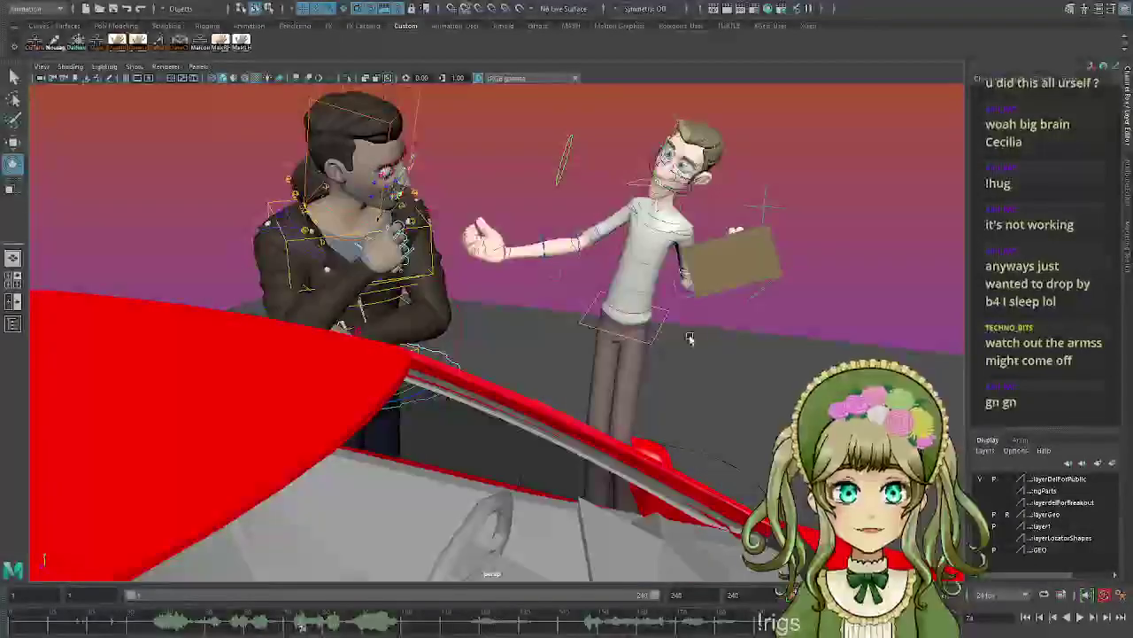
Examine the slim character's pose at frame 82 from several angles and replay the earlier motion up to frame 60.
middle_click_drag(746, 290, 661, 313, "alt")
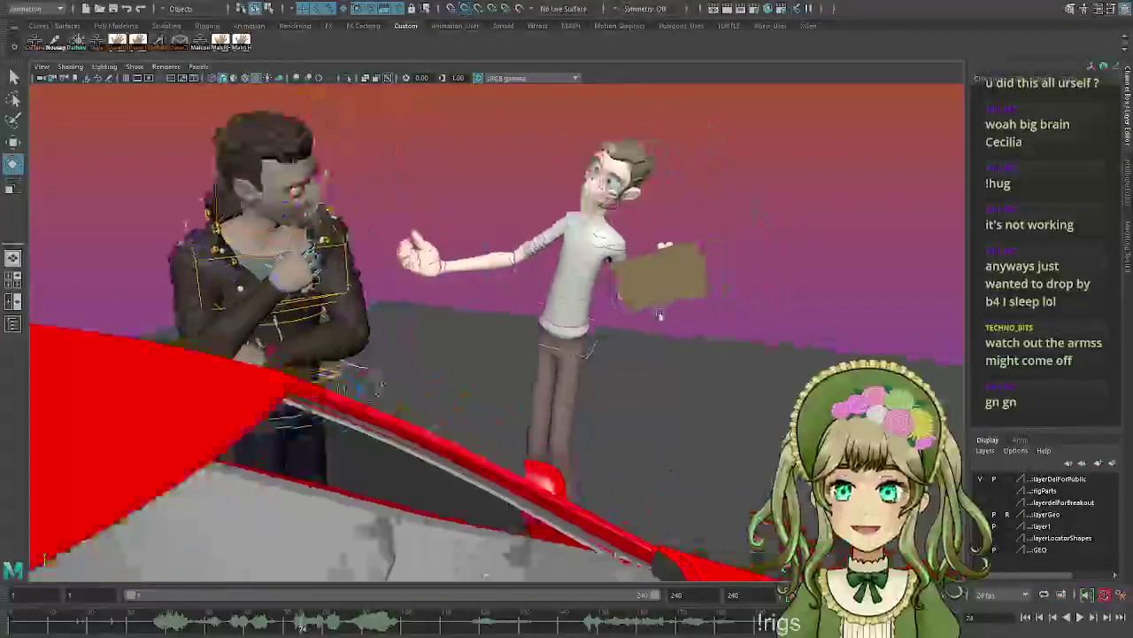
key("alt+v")
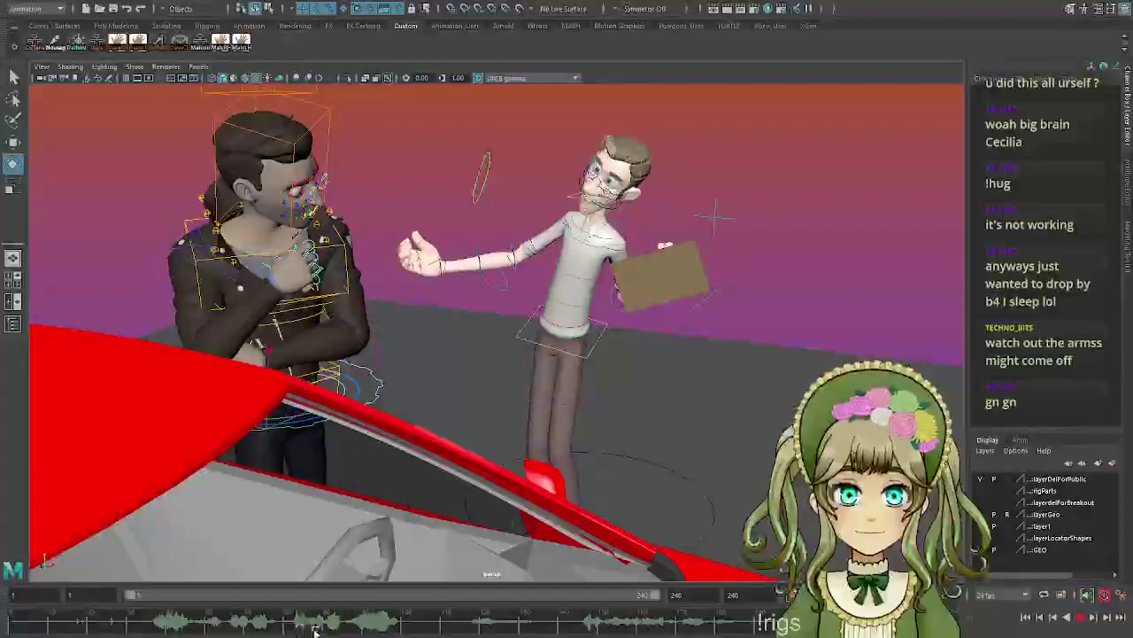
key("Escape")
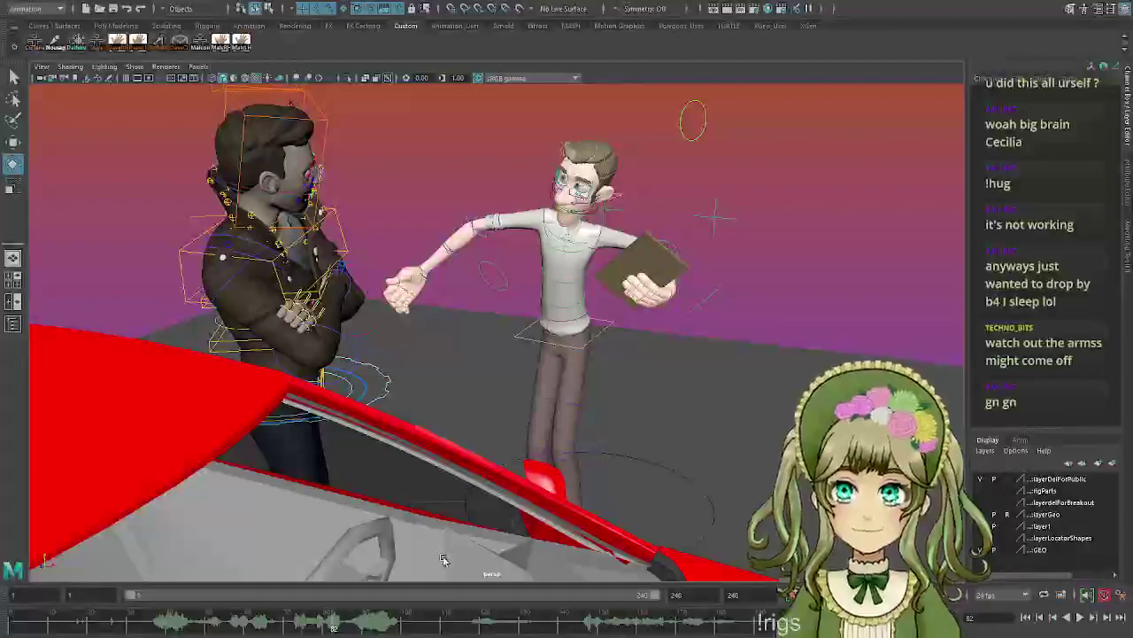
key("c")
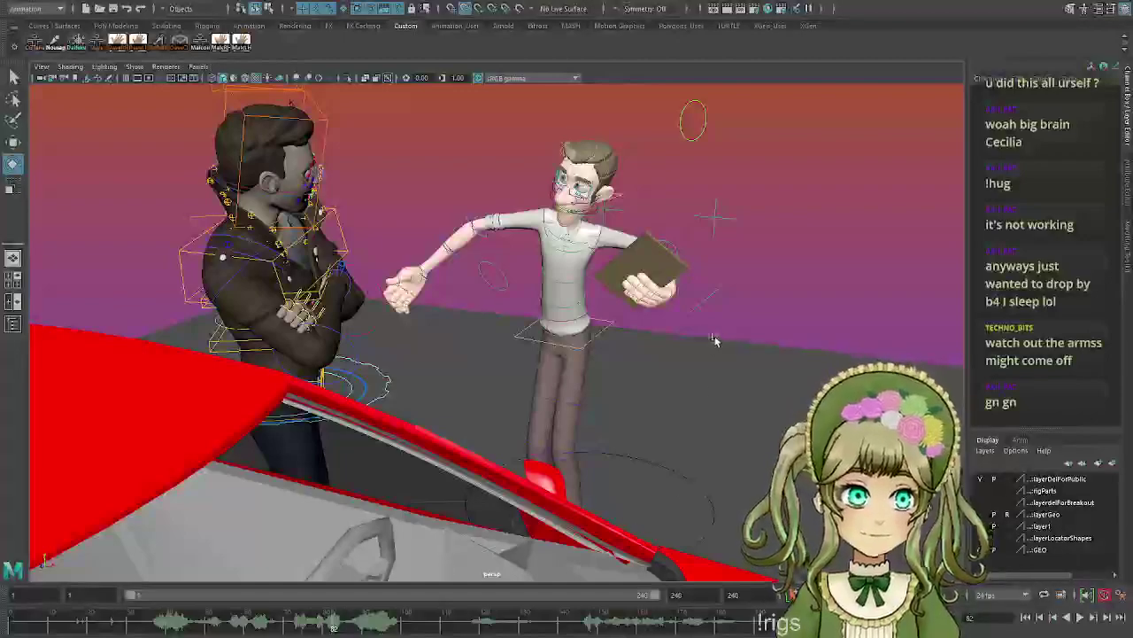
left_click_drag(749, 276, 702, 217, "alt")
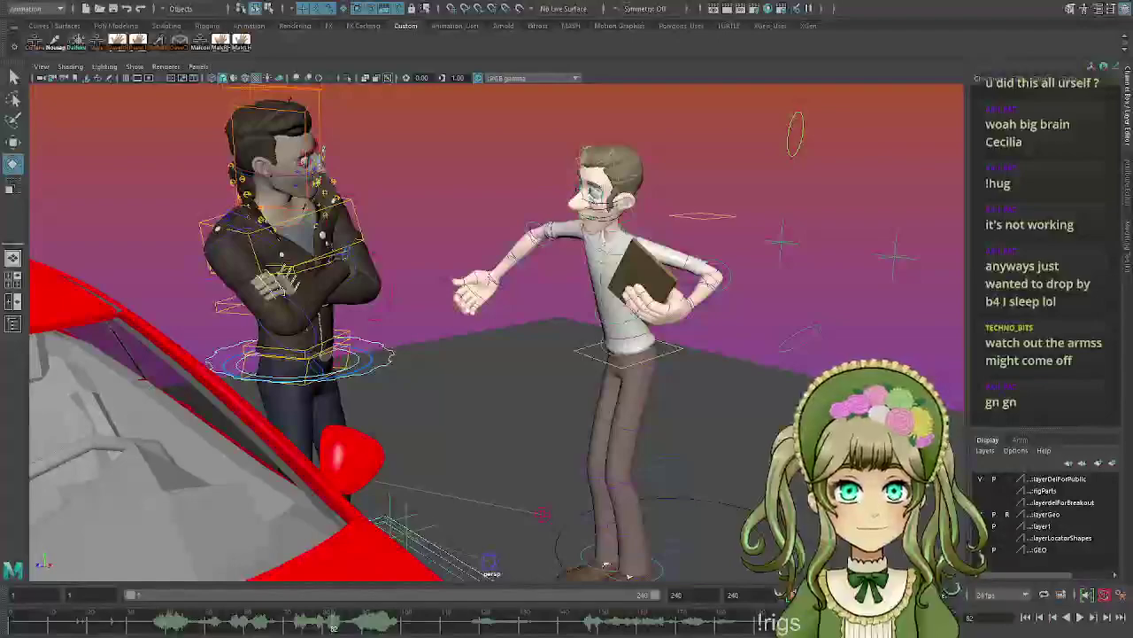
left_click_drag(634, 335, 667, 344, "alt")
left_click_drag(296, 623, 186, 622)
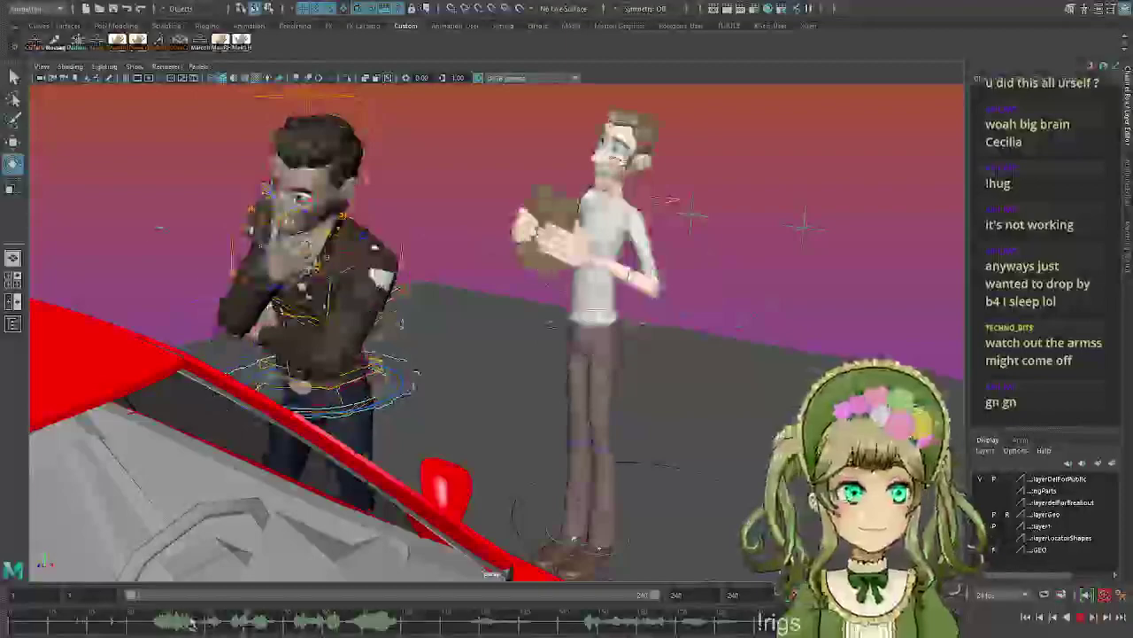
key("alt+v")
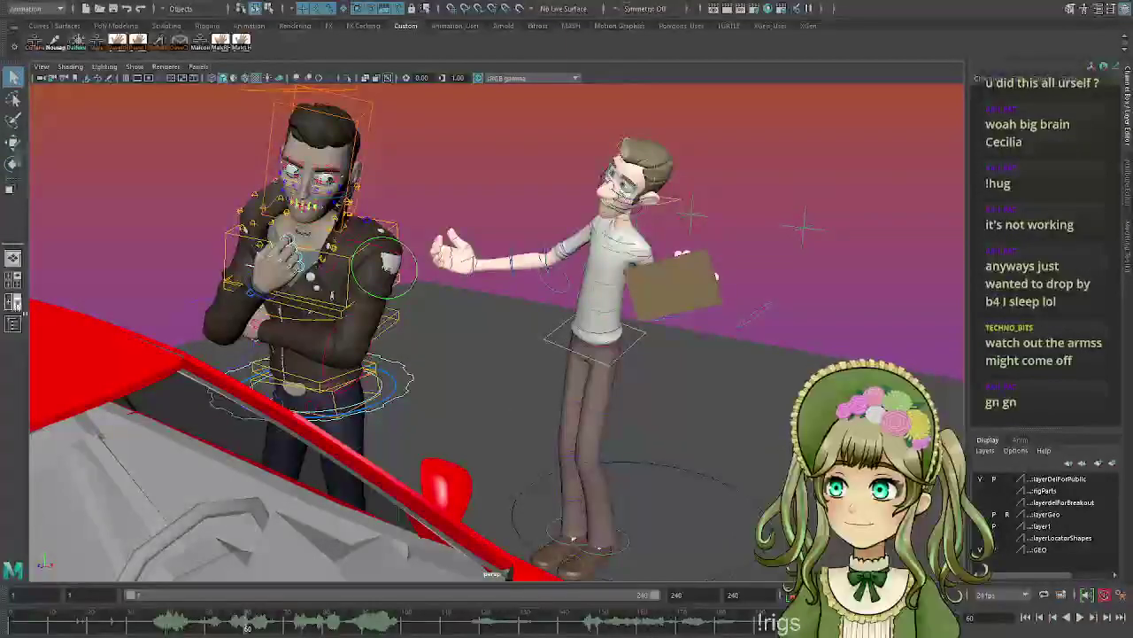
Show the Outliner, select the slim character's held board pCube2, and go to its pose at frame 50.
left_click(14, 322)
left_click(71, 162)
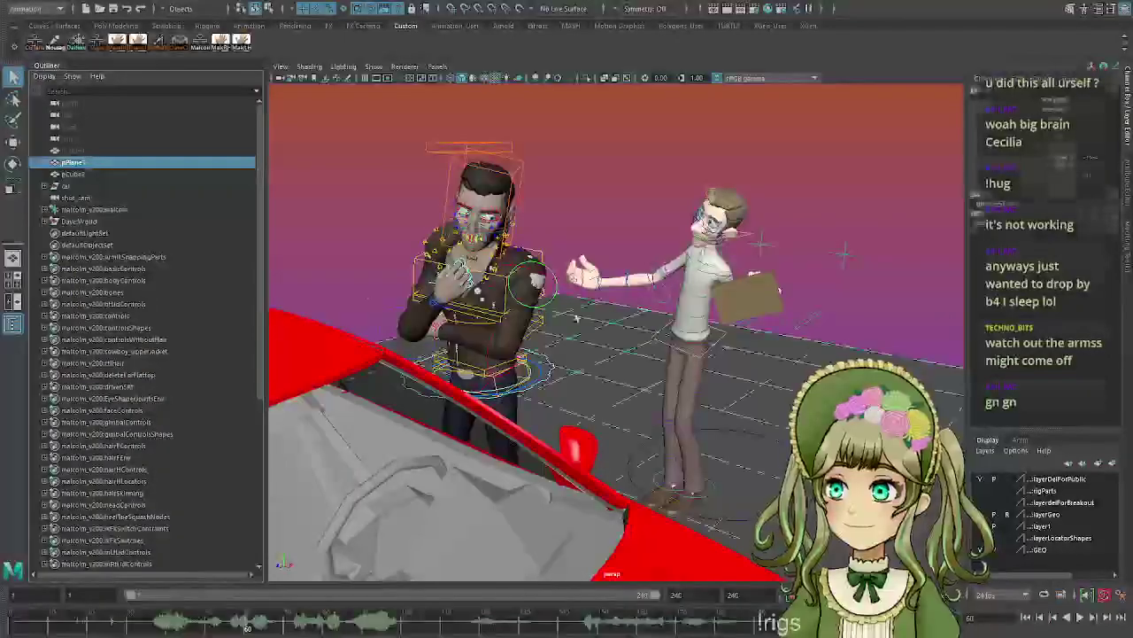
left_click(75, 174)
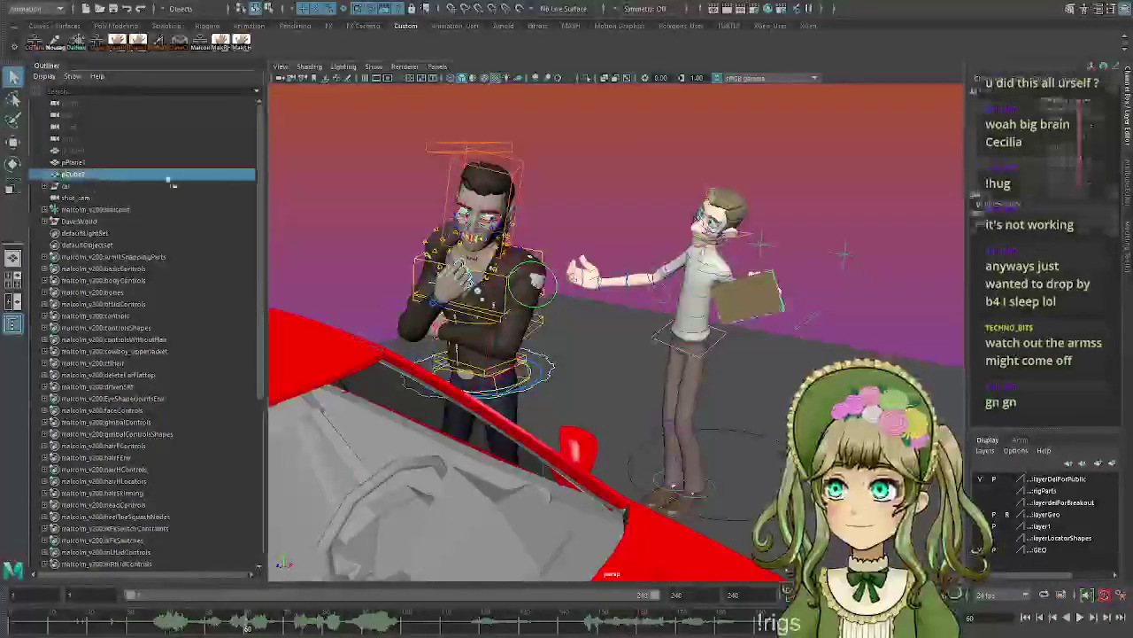
middle_click_drag(826, 261, 797, 304, "alt")
scroll(794, 268, "up", 5)
left_click_drag(213, 626, 177, 627)
key("alt+v")
left_click(207, 627)
left_click_drag(673, 293, 495, 323, "alt")
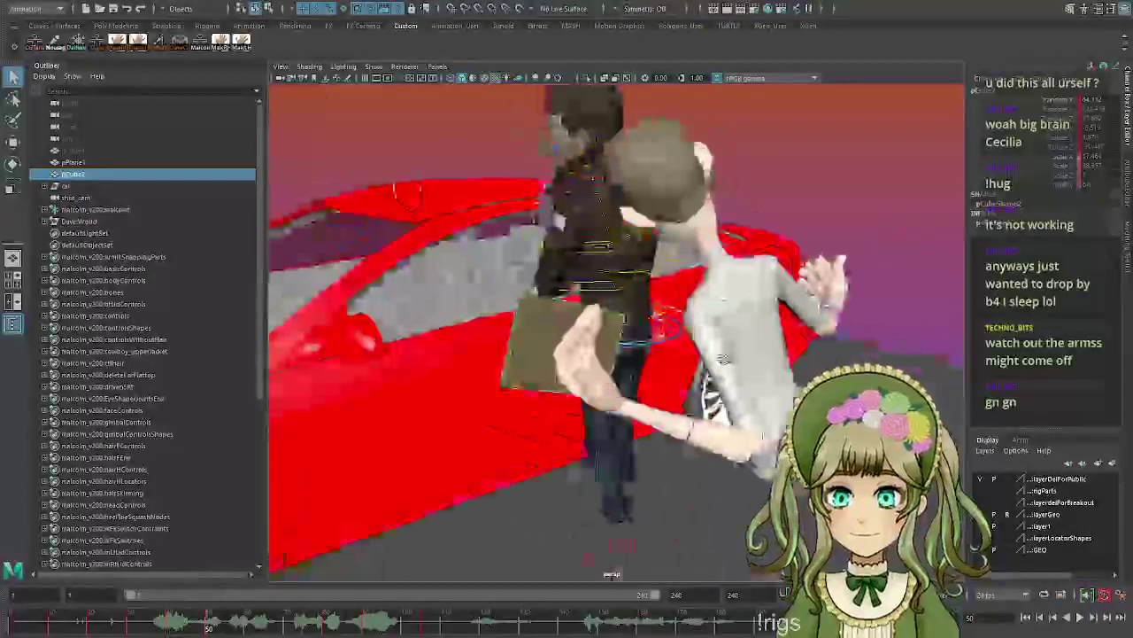
Move the board closer to the slim character's open hand at frame 50, checking its position from several angles.
key("w")
left_click_drag(479, 280, 681, 395, "alt")
left_click_drag(572, 367, 456, 305)
right_click_drag(611, 354, 791, 379, "alt")
left_click_drag(791, 379, 715, 361, "alt")
left_click_drag(561, 380, 576, 326)
Rotate the board at frame 50 to line it up with the palm of the slim character's holding hand.
left_click_drag(577, 326, 921, 273, "alt")
key("e")
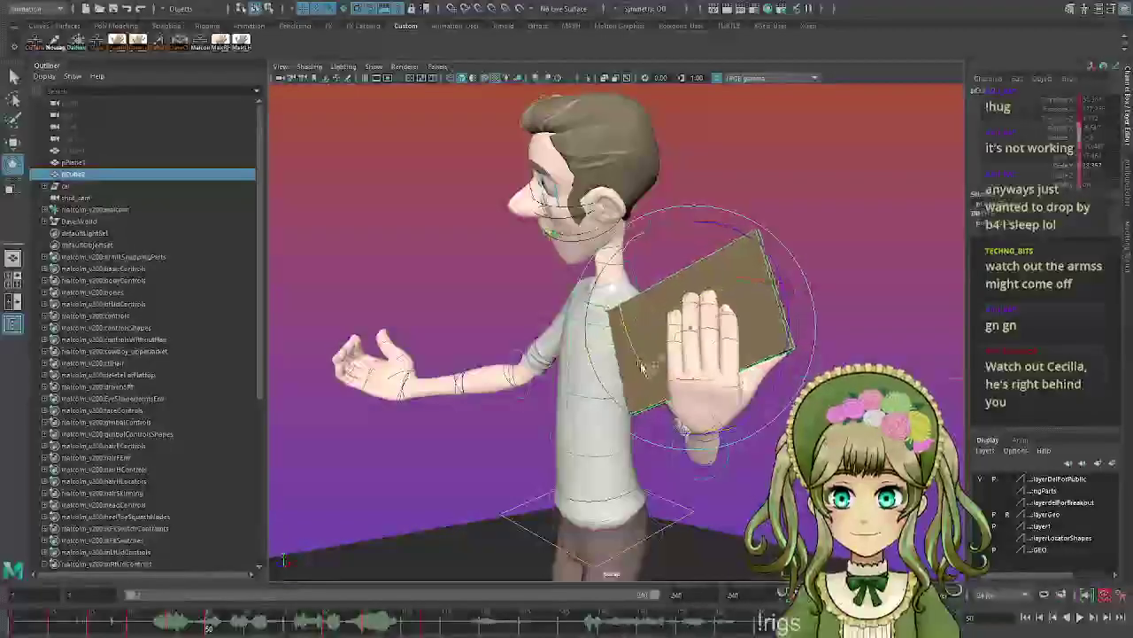
left_click(635, 356)
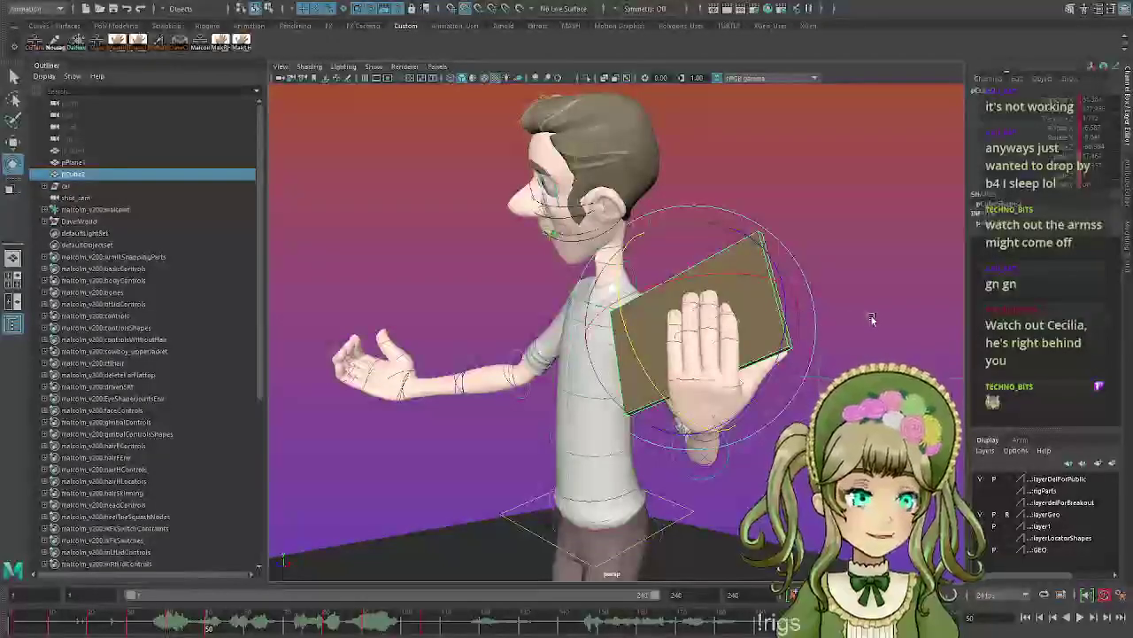
left_click_drag(852, 303, 687, 275, "alt")
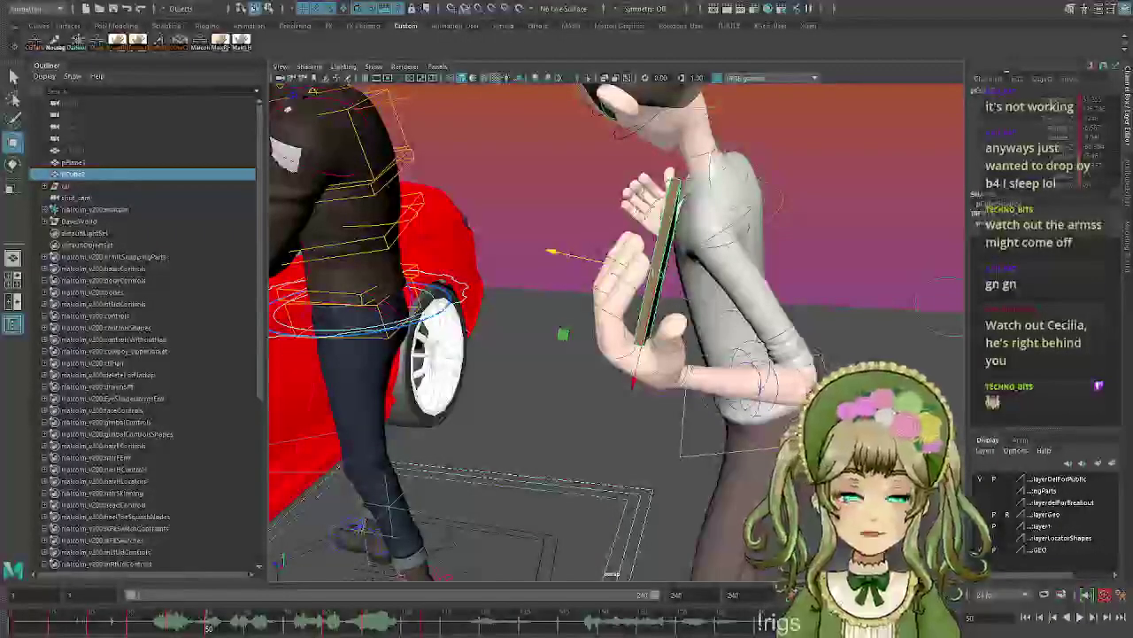
key("e")
left_click_drag(688, 301, 308, 302)
Reposition the board at frame 50 so it sits between the fingers and thumb of the holding hand.
key("w")
left_click_drag(693, 237, 718, 233)
left_click_drag(714, 314, 691, 324, "alt")
left_click_drag(661, 368, 656, 358)
left_click_drag(788, 372, 717, 396, "alt")
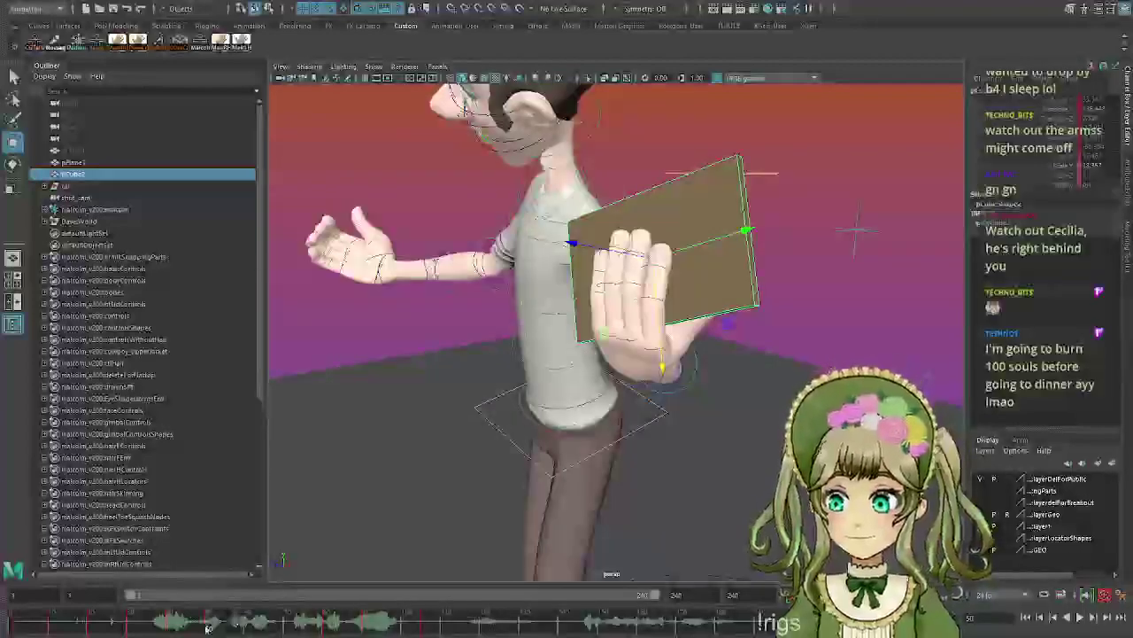
Play back the slim character handling the board, deselect it, and stop on the leaning pose at frame 83.
left_click(315, 626)
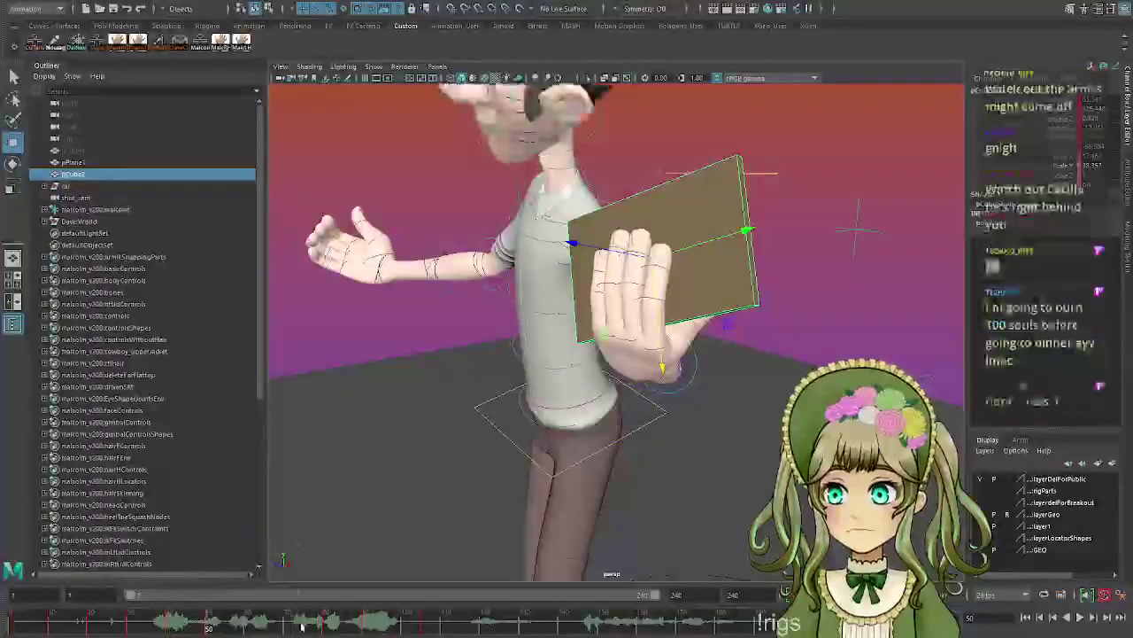
key("alt+v")
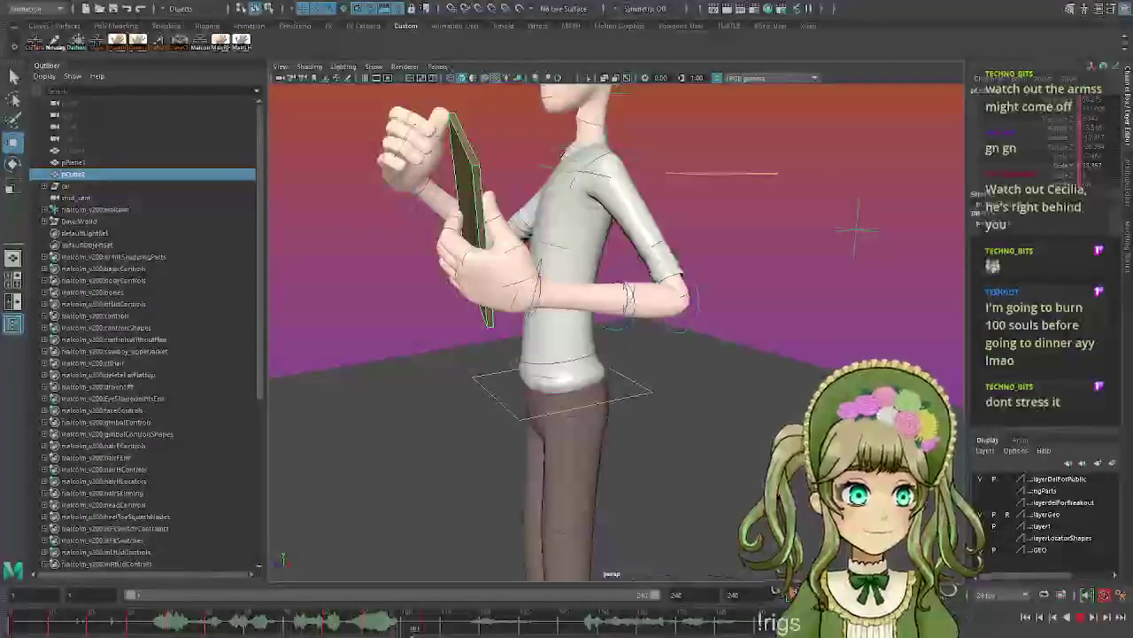
left_click(899, 292)
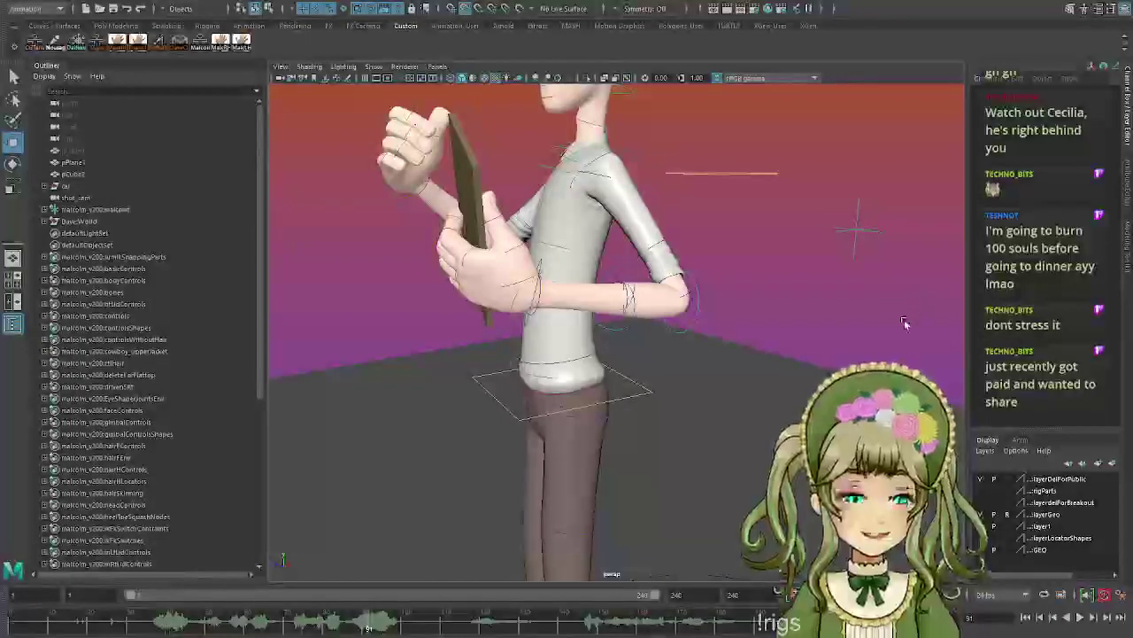
scroll(745, 281, "down", 1)
middle_click_drag(740, 293, 732, 313, "alt")
mouse_move(733, 312)
left_mouse_down("alt")
mouse_move(676, 308)
mouse_move(742, 329)
left_mouse_up("alt")
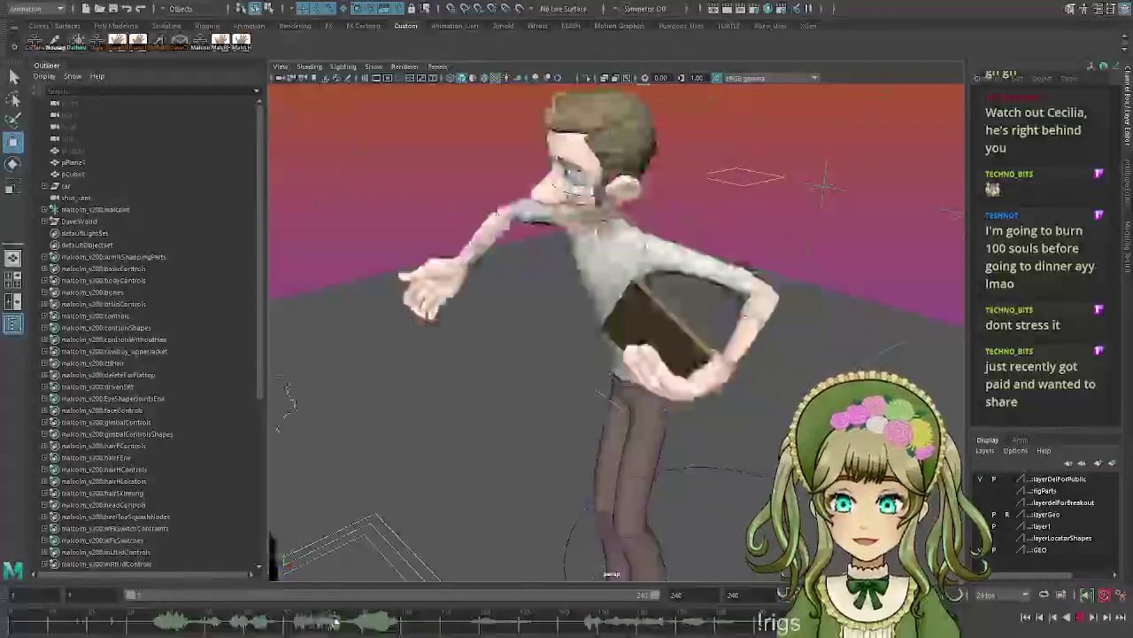
left_click(335, 623)
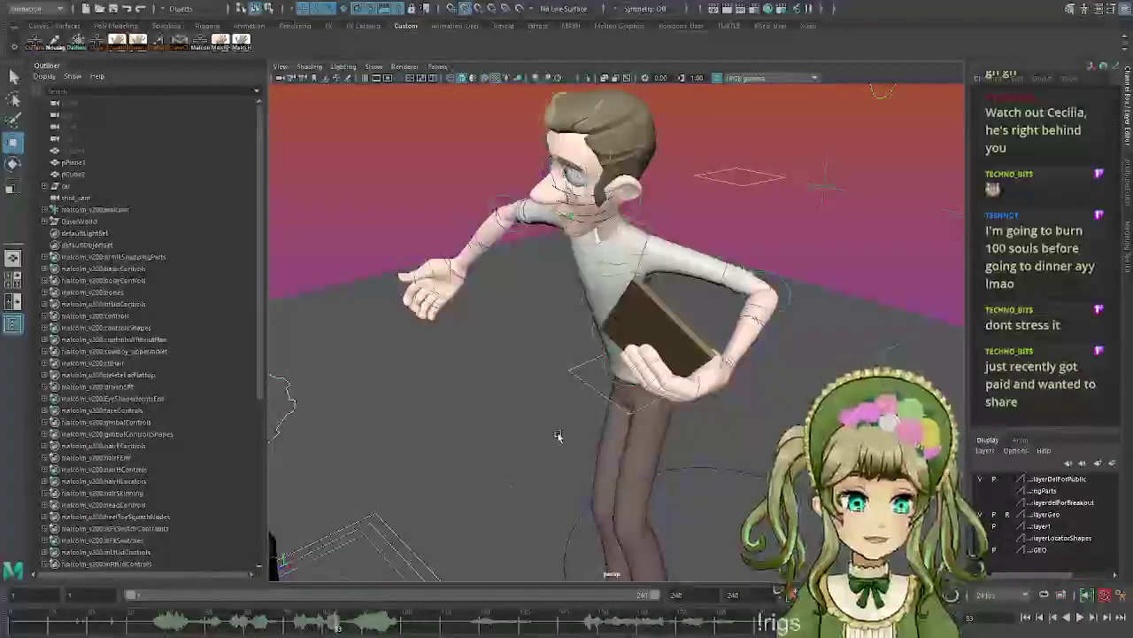
Switch the viewport to shot_cam at frame 83 and make the Move tool active.
left_click(441, 71)
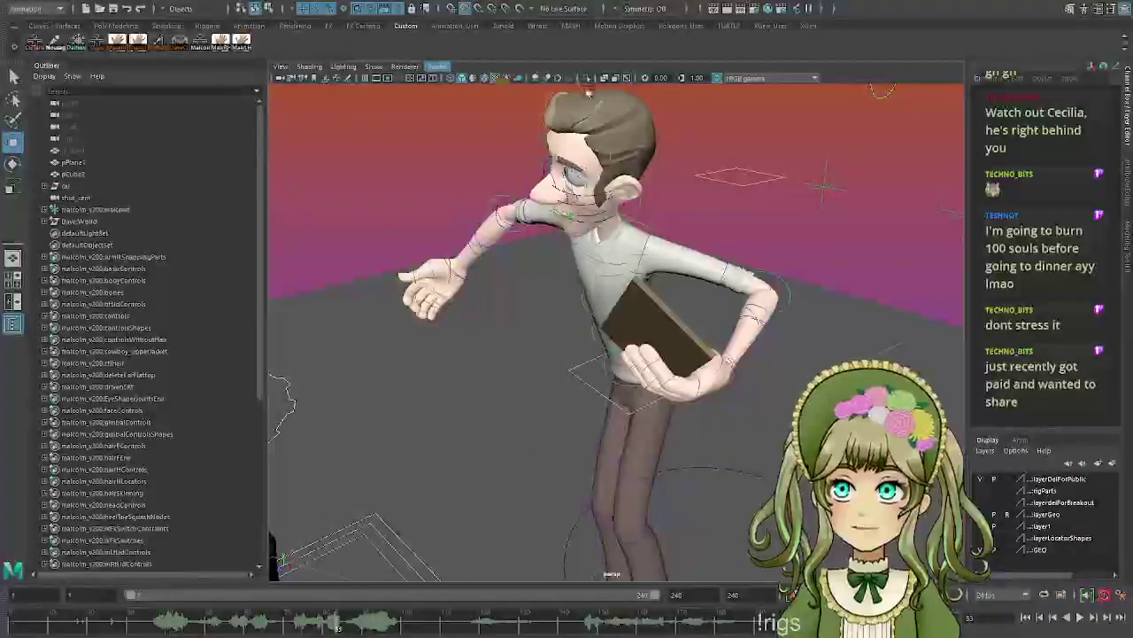
left_click(588, 94)
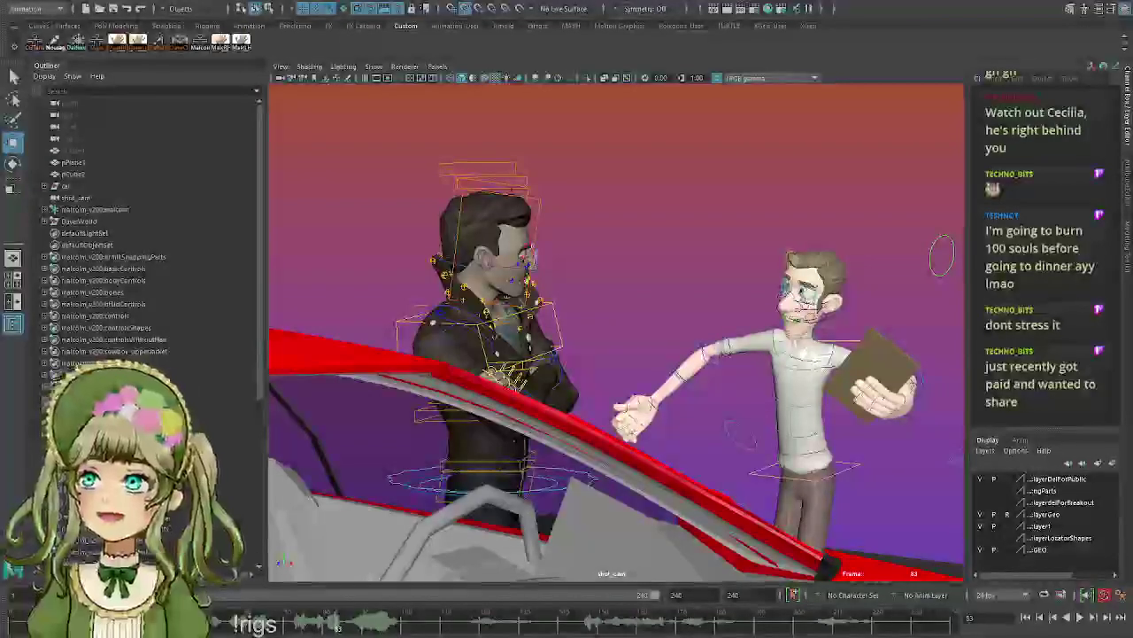
key("q")
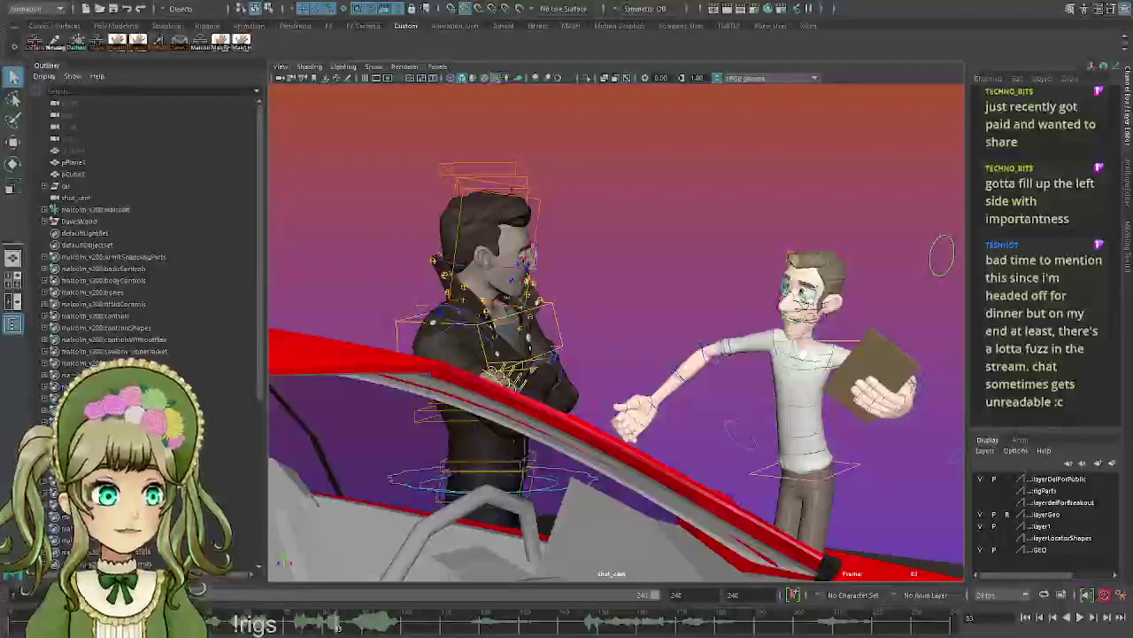
key("w")
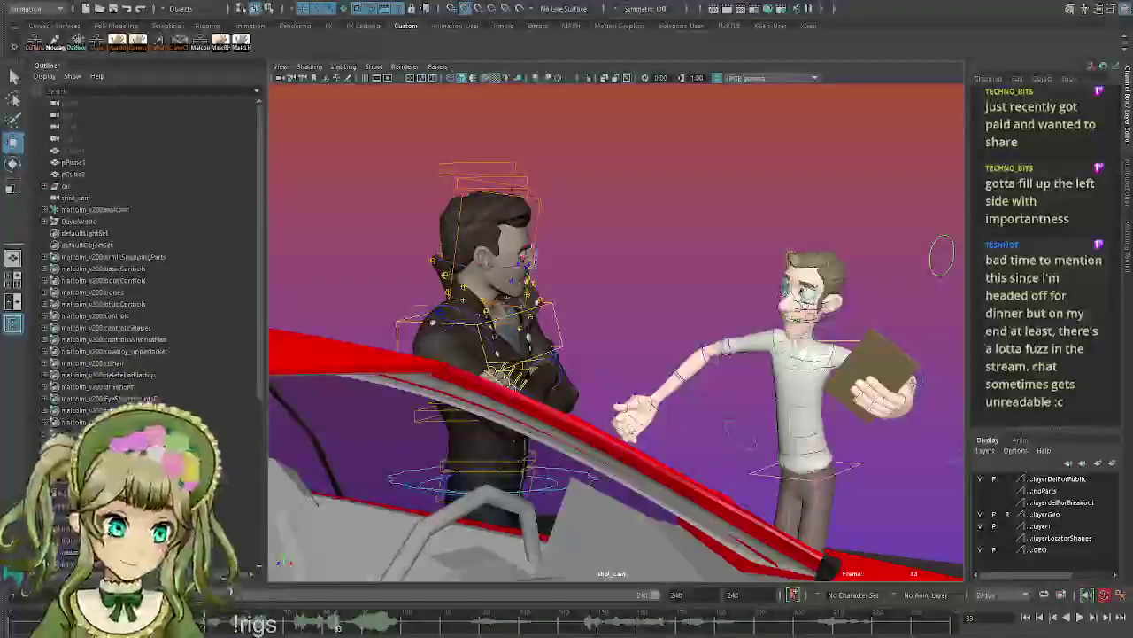